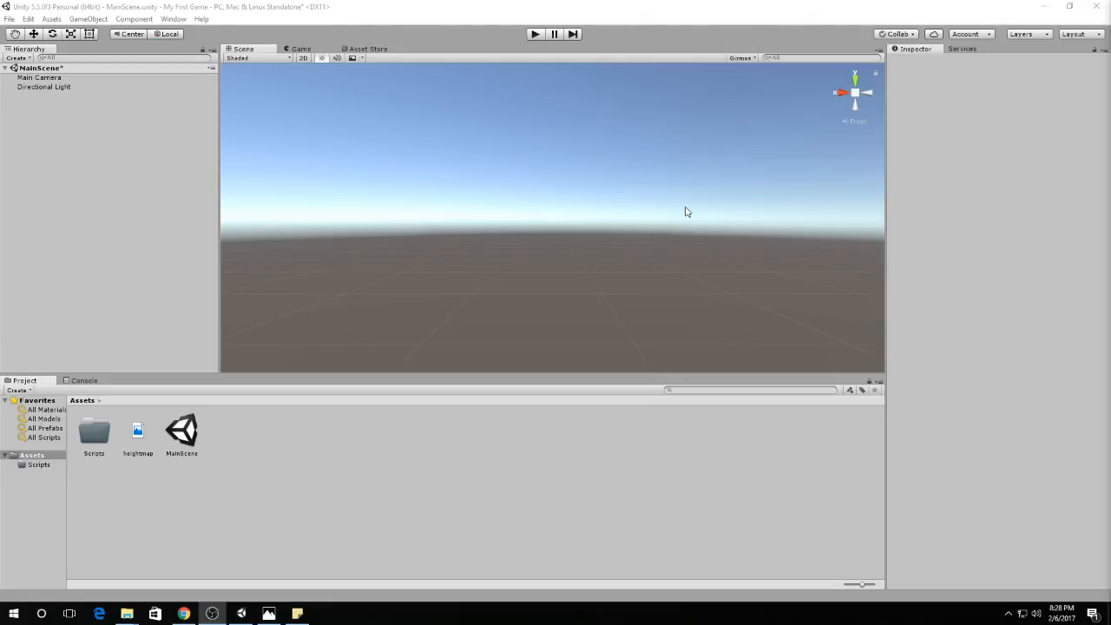
scroll(706, 295, "up", 2)
scroll(706, 293, "up", 1)
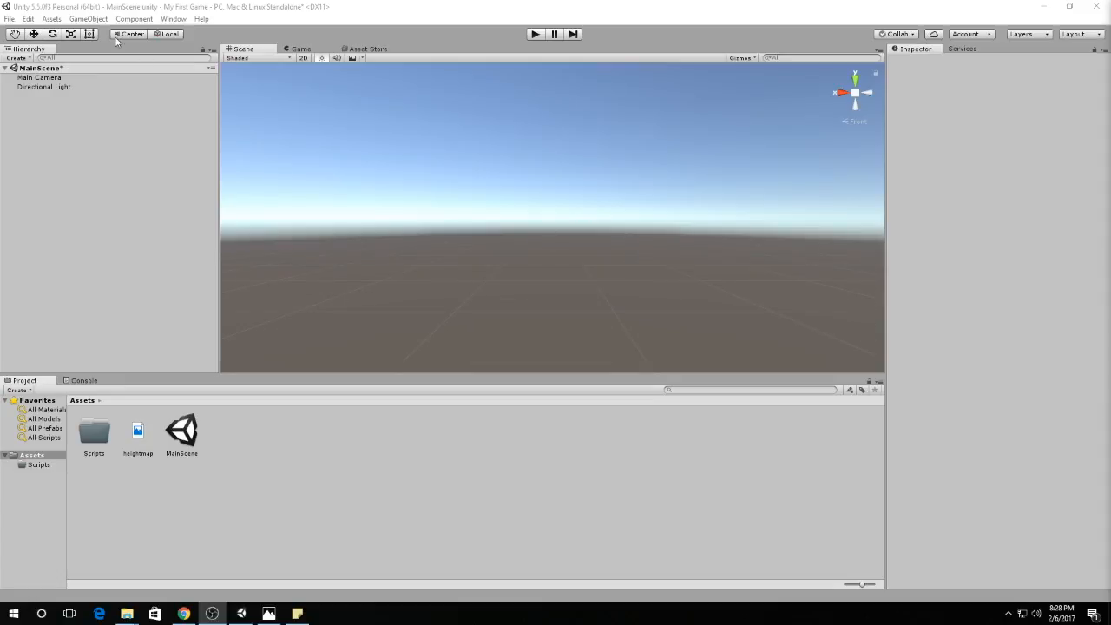
left_click(45, 78)
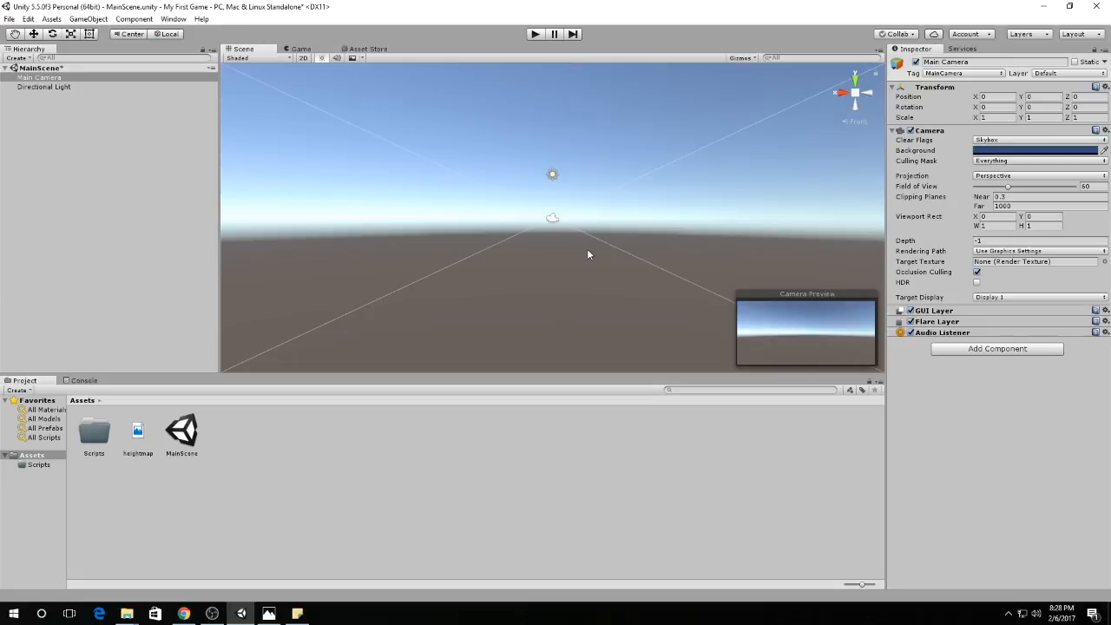
middle_click_drag(582, 250, 573, 285)
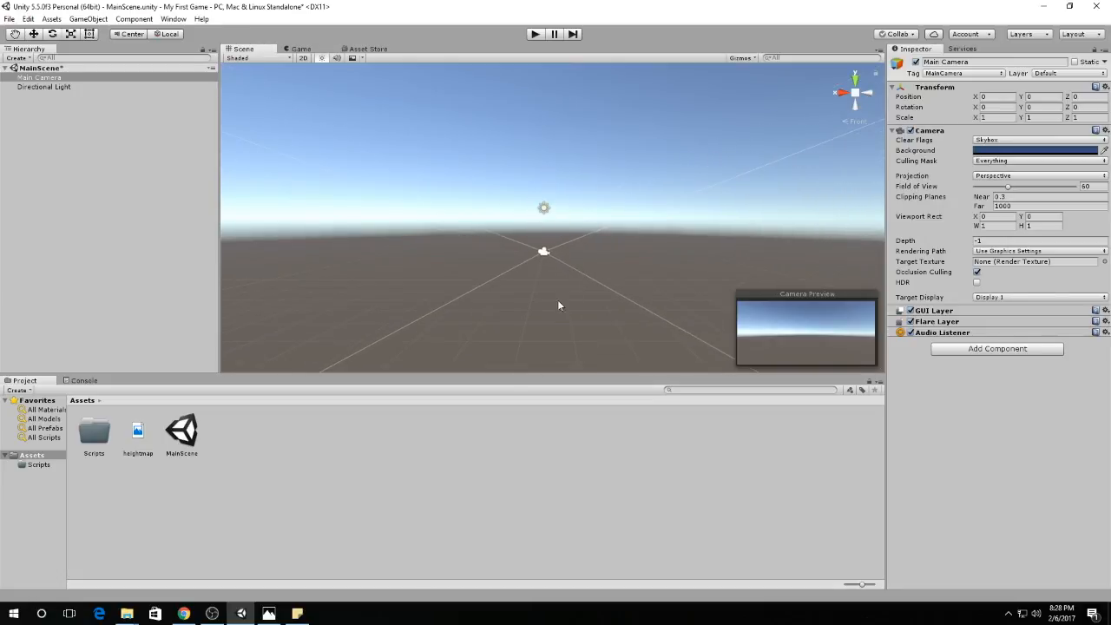
left_click(538, 327)
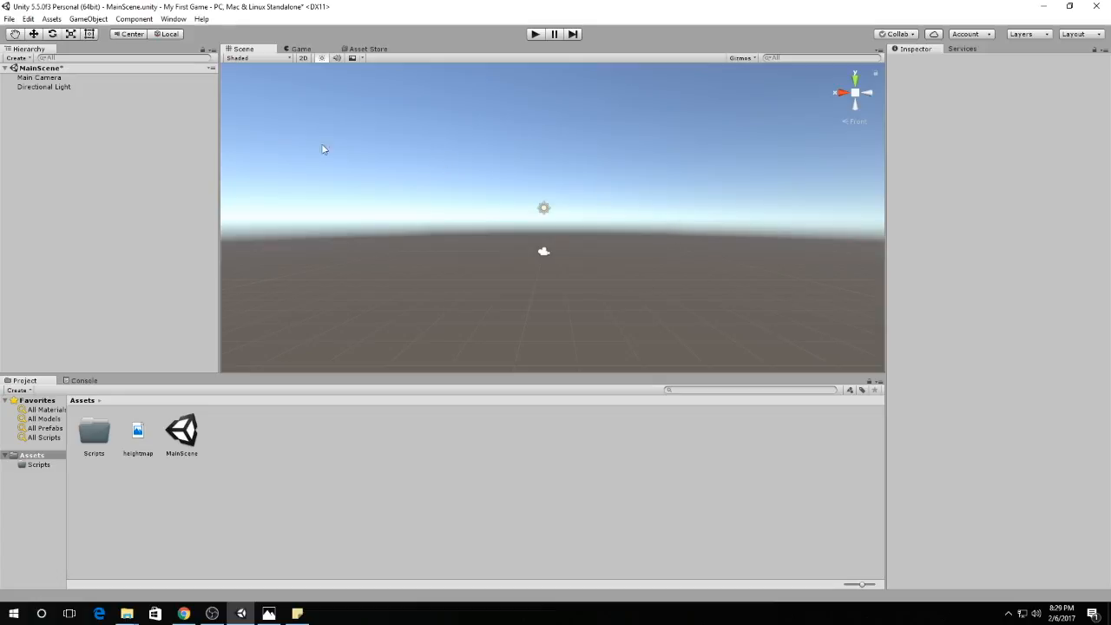
Add a Terrain 3D object to the scene.
left_click(99, 21)
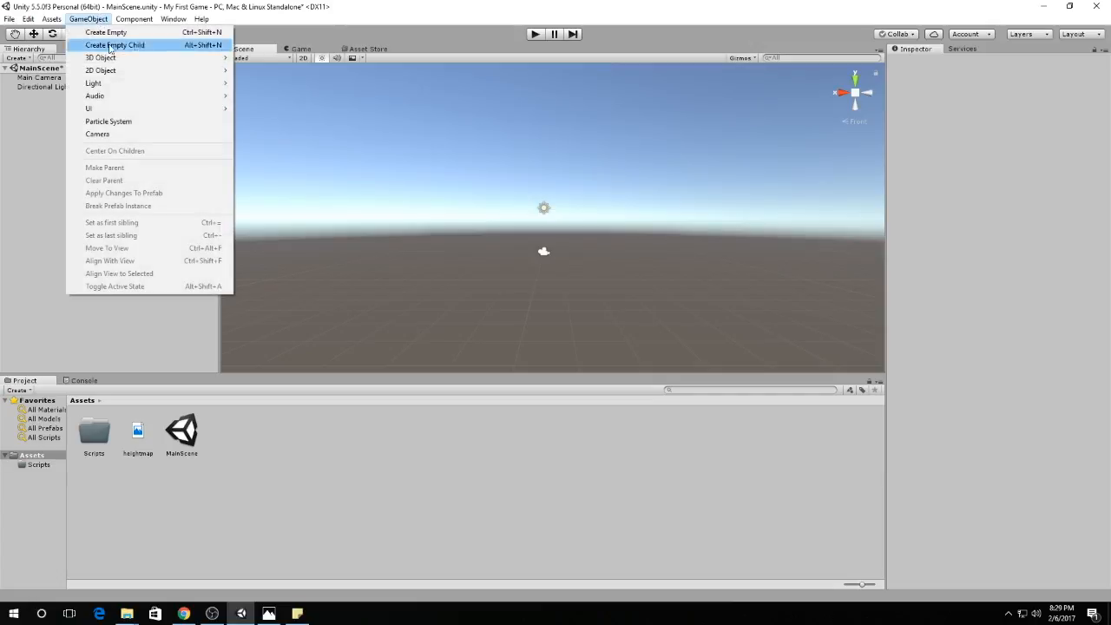
mouse_move(101, 57)
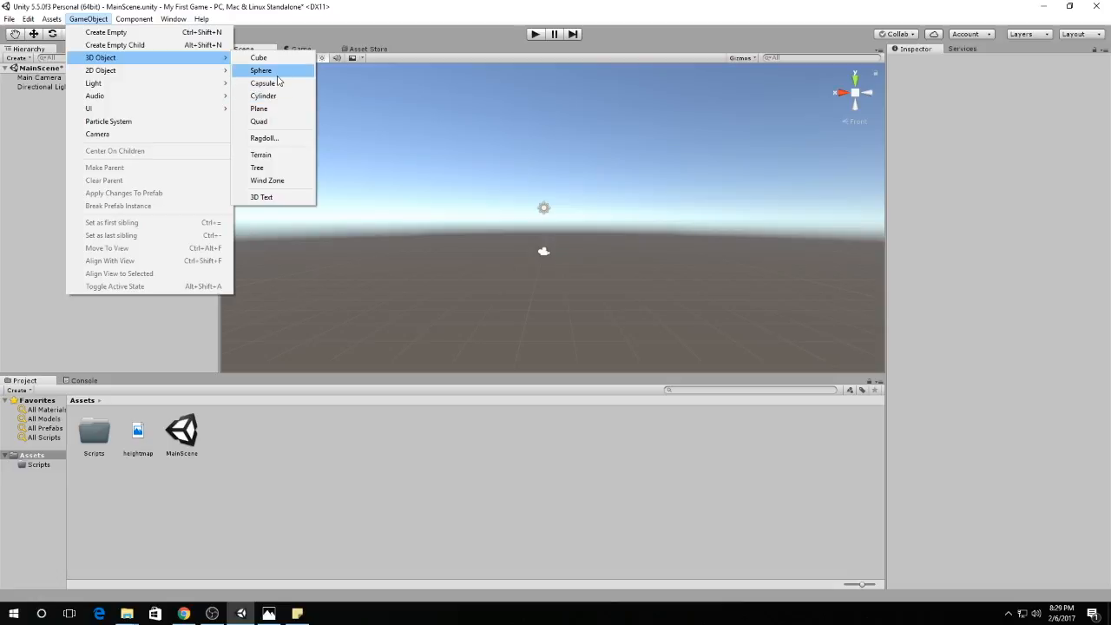
left_click(269, 157)
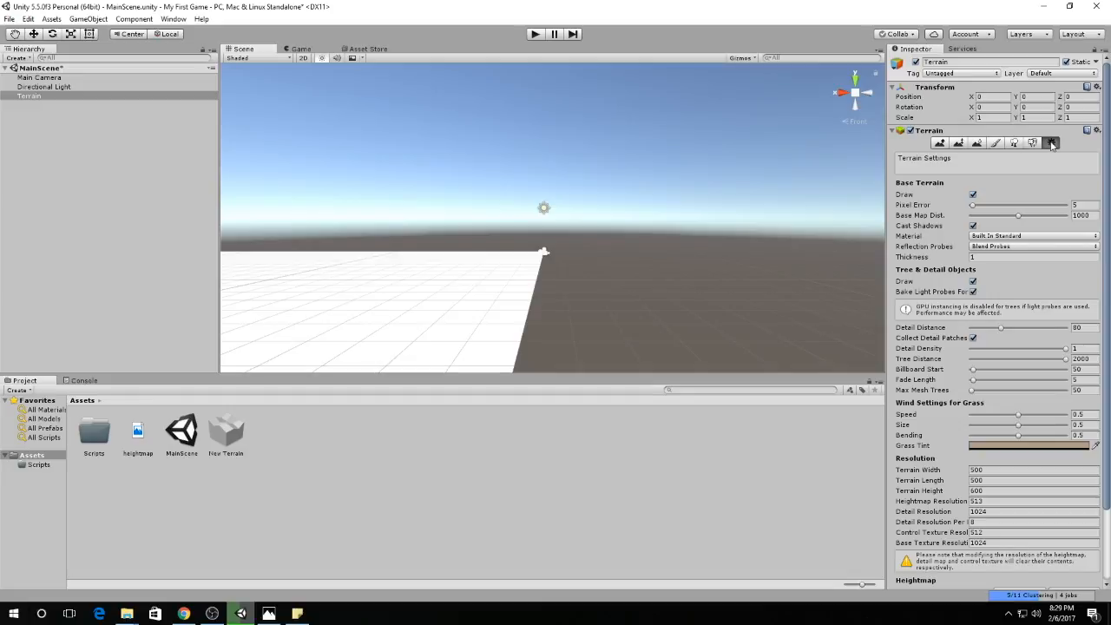
Switch to Sticky Notes and read the terrain objects note on the gear settings, then return to Unity.
left_click(297, 614)
left_click_drag(579, 164, 579, 145)
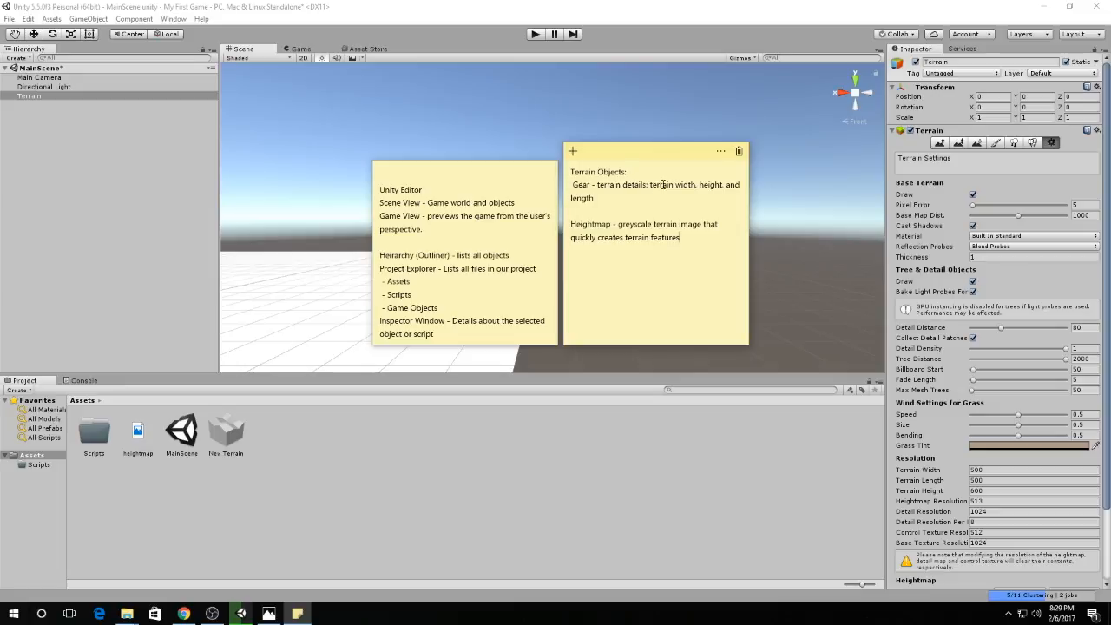
left_click(829, 270)
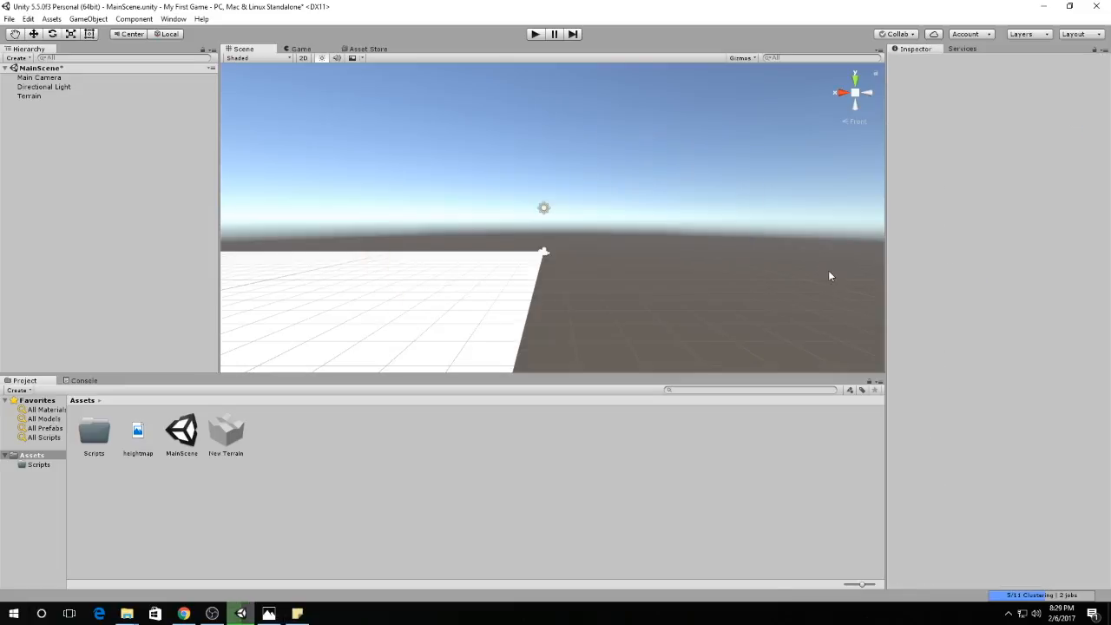
Switch the scene to the top view and select the terrain.
left_click(863, 93)
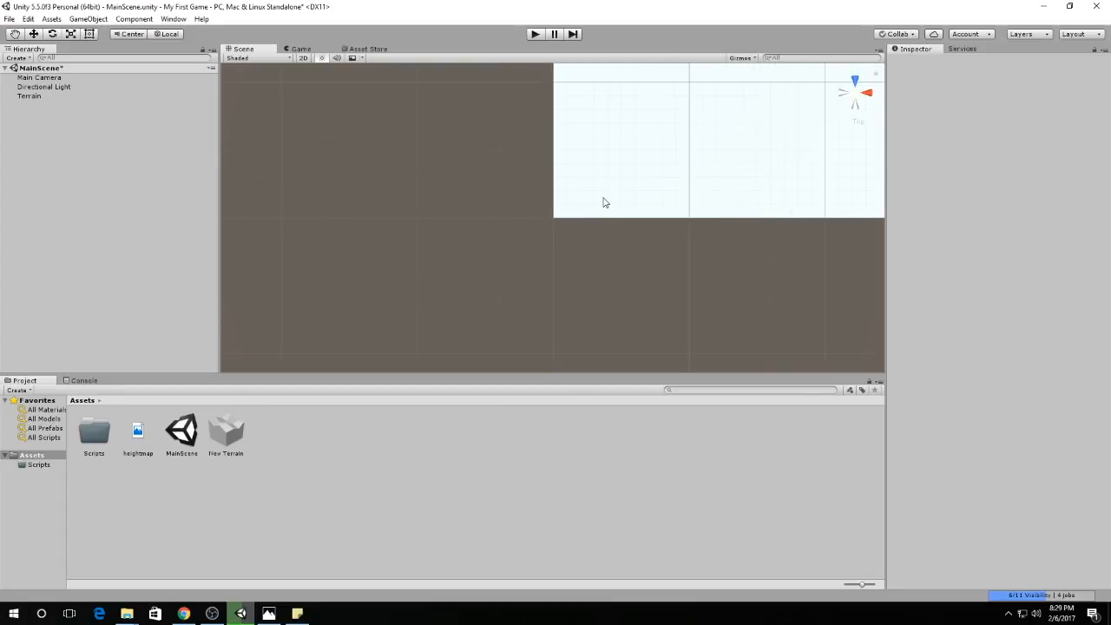
scroll(605, 202, "down", 3)
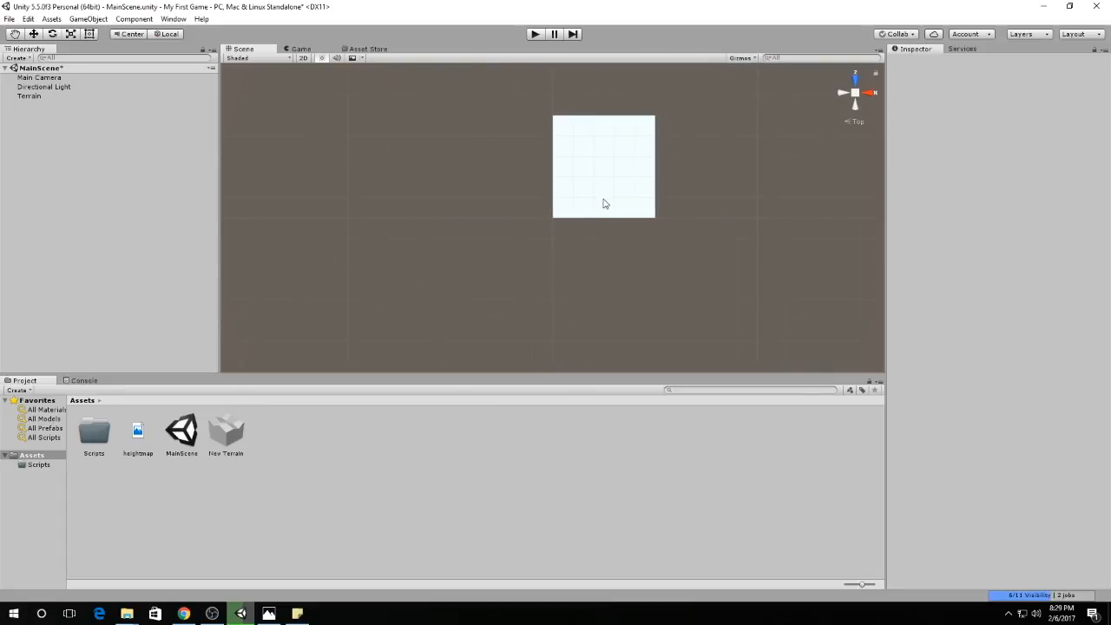
scroll(605, 204, "up", 4)
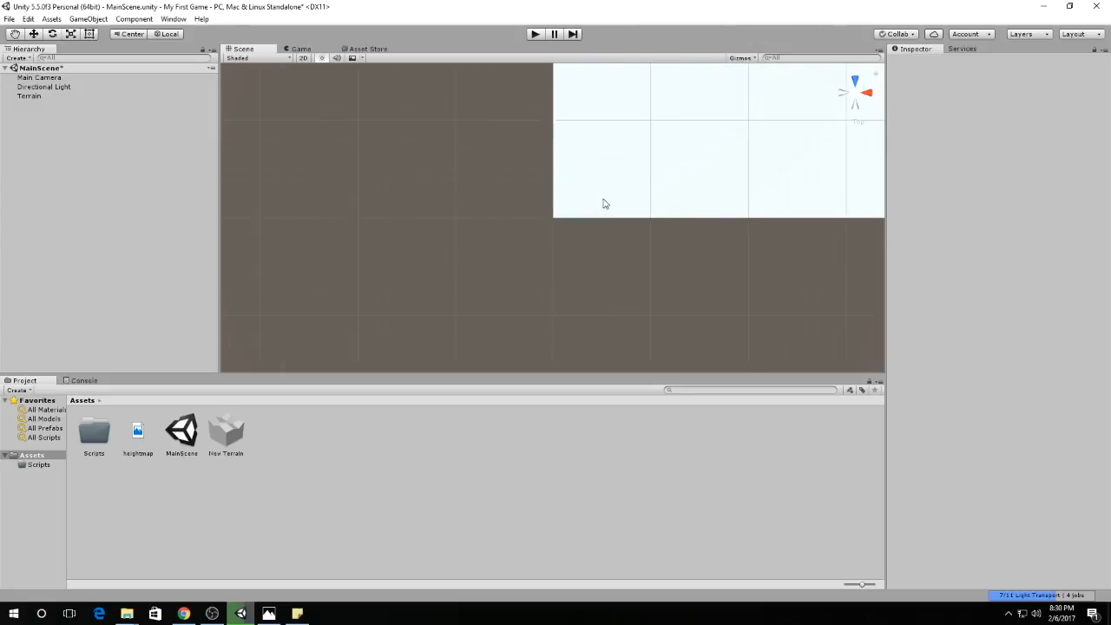
scroll(605, 203, "up", 2)
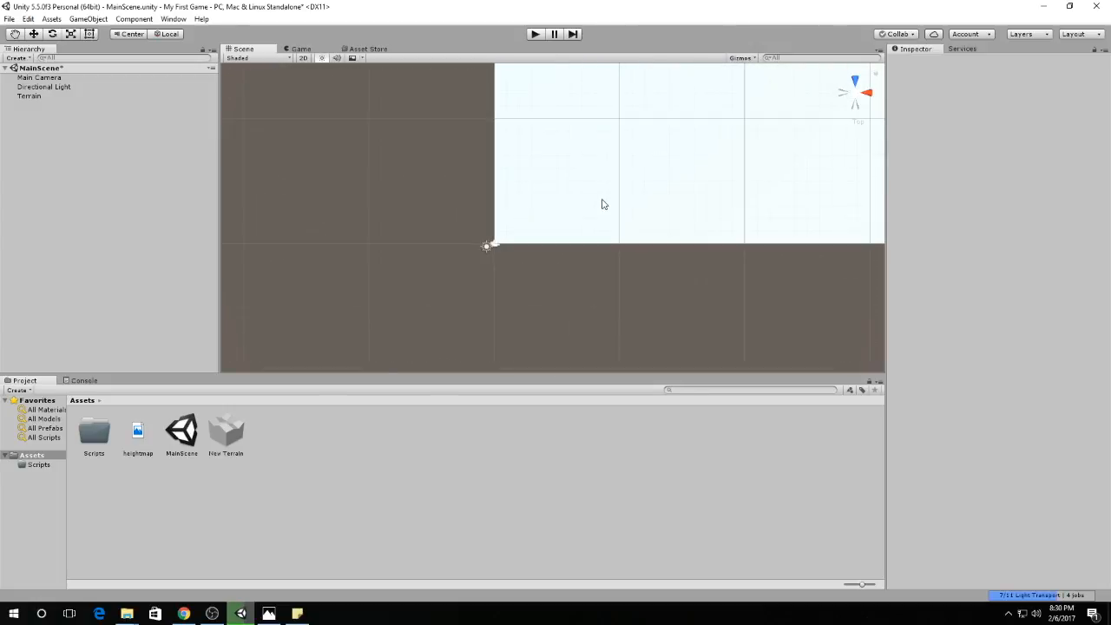
scroll(603, 204, "up", 1)
scroll(600, 171, "up", 1)
left_click(600, 171)
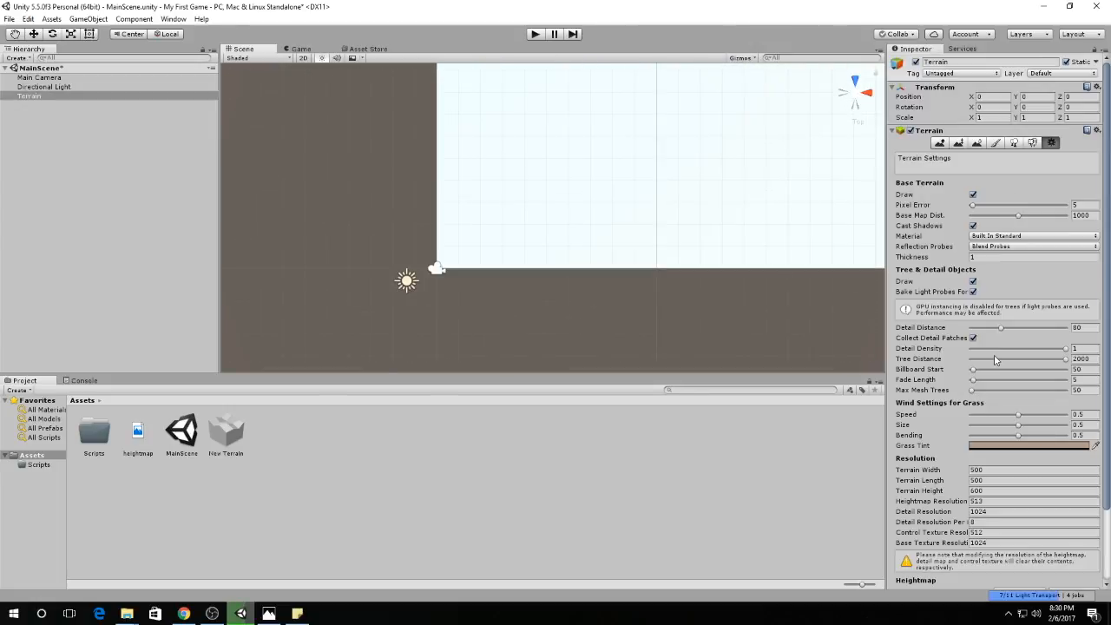
Set the terrain's width to 50, length to 50 and height to 60 in its resolution settings.
scroll(996, 360, "down", 1)
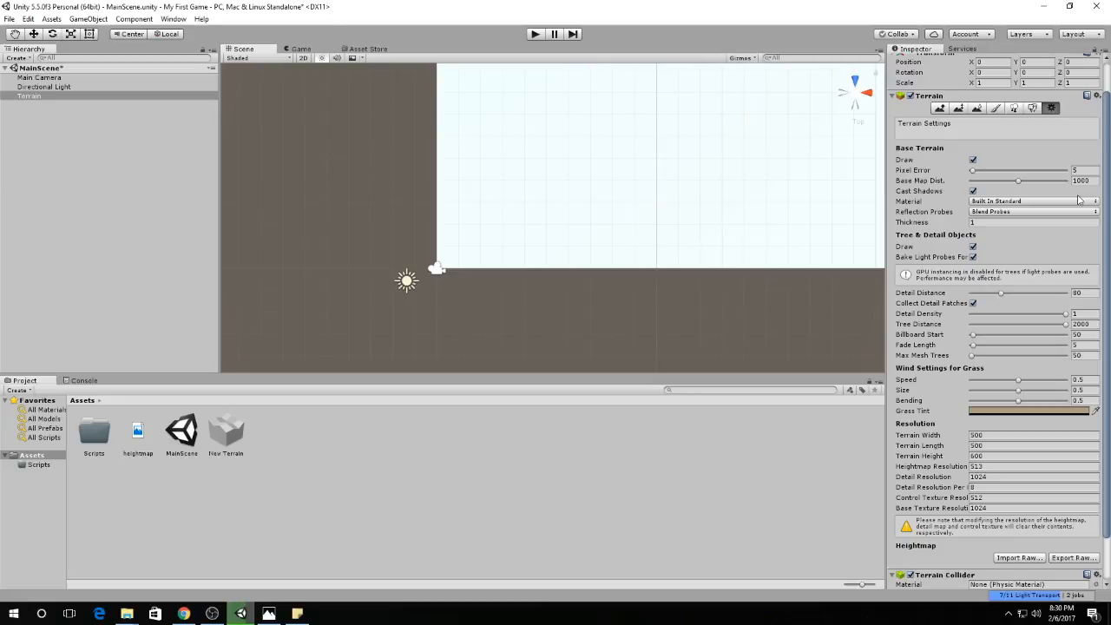
left_click(987, 435)
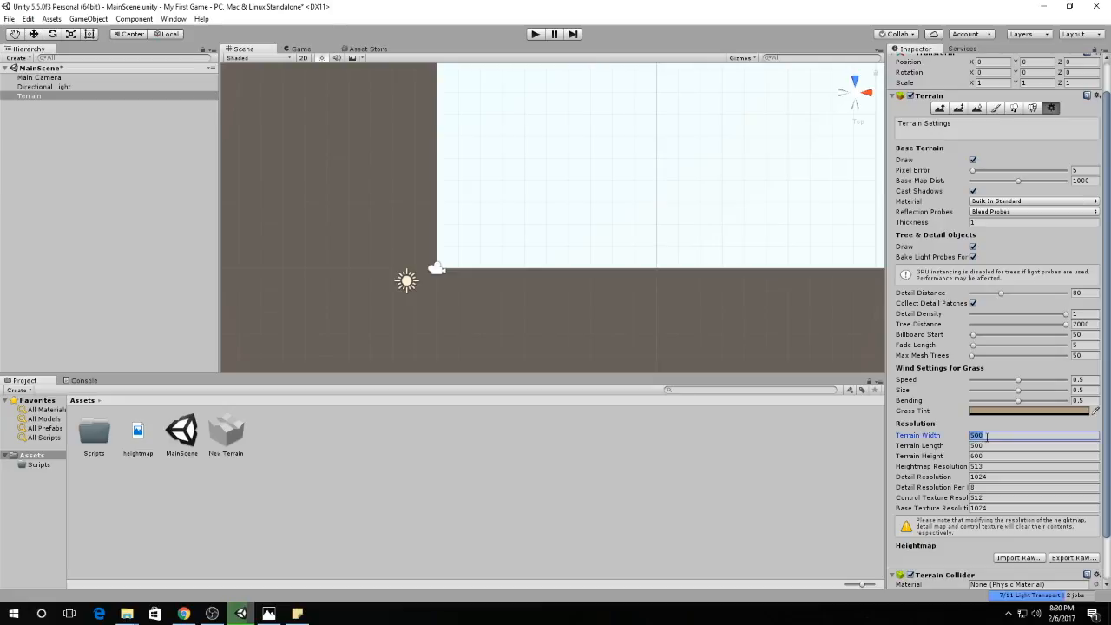
type("50")
left_click(987, 447)
type("50")
left_click(990, 458)
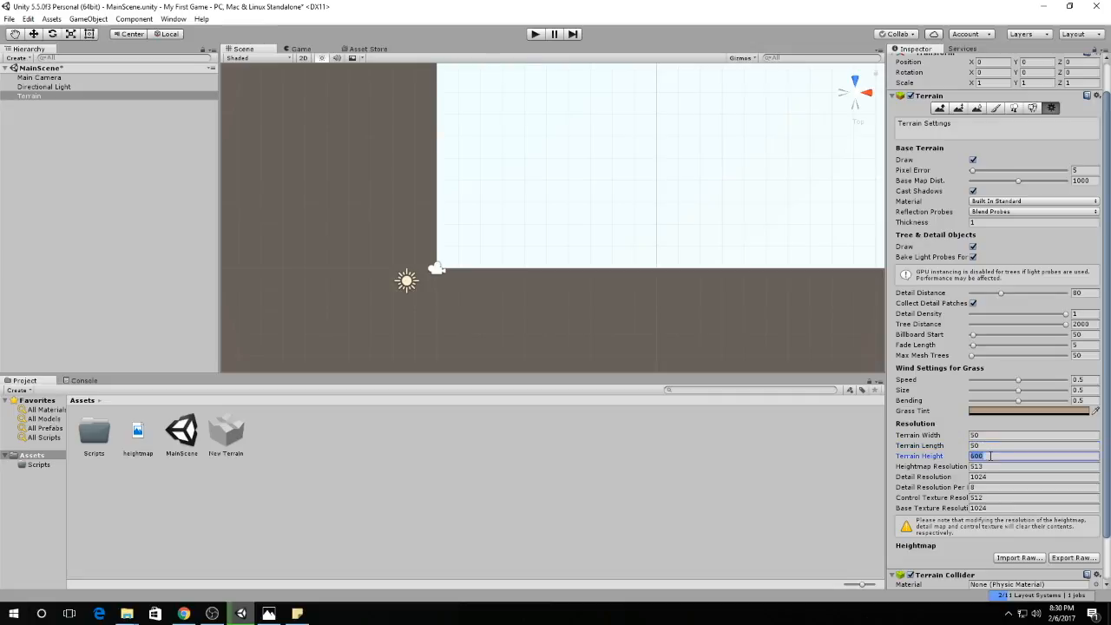
type("60")
left_click(622, 264)
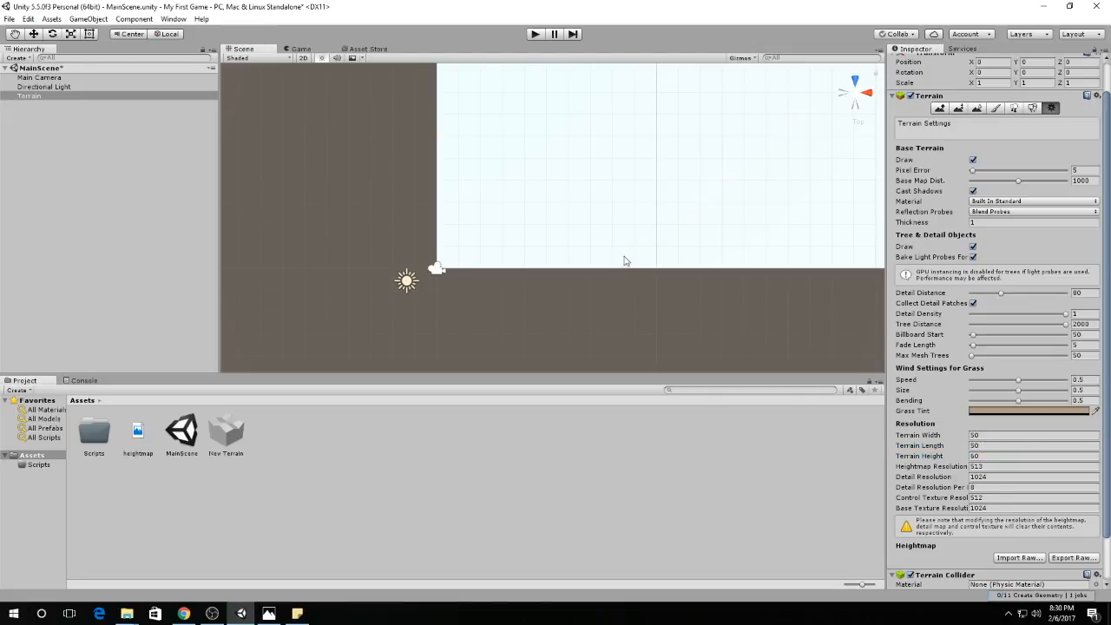
scroll(622, 264, "down", 2)
scroll(630, 247, "down", 3)
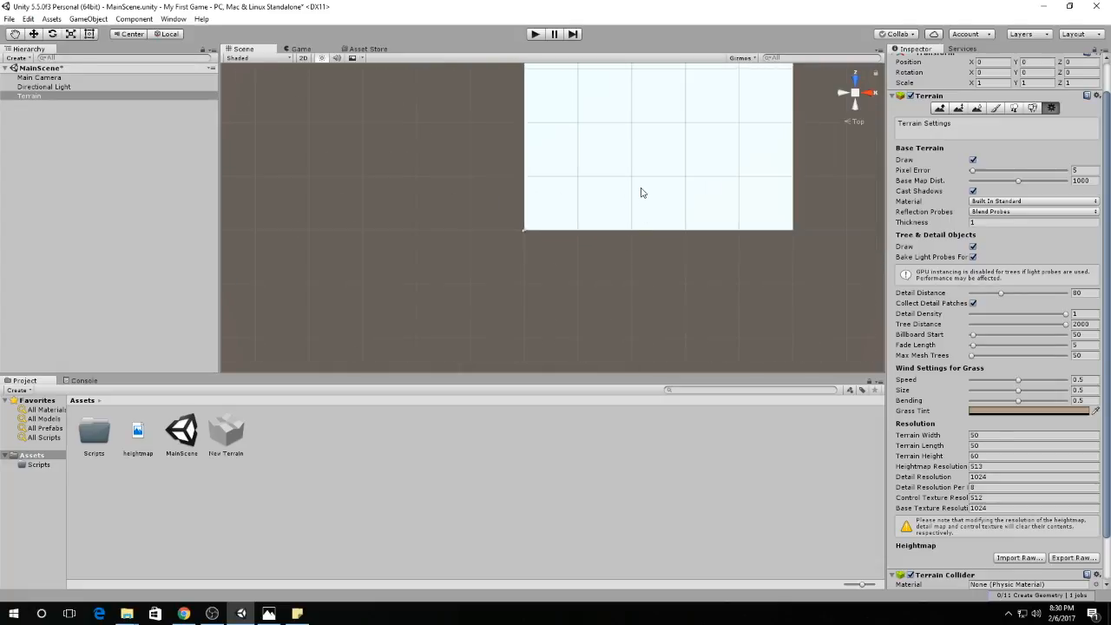
left_click_drag(639, 194, 618, 305)
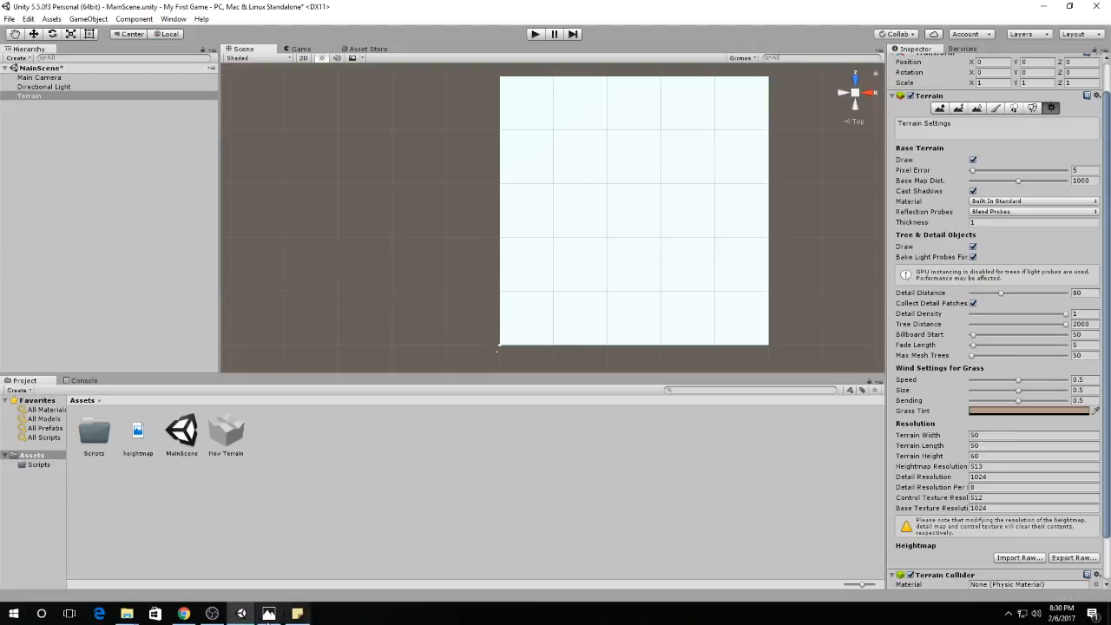
Switch to Photos to examine the greyscale heightmap.jpg image, and return to Unity.
mouse_move(267, 616)
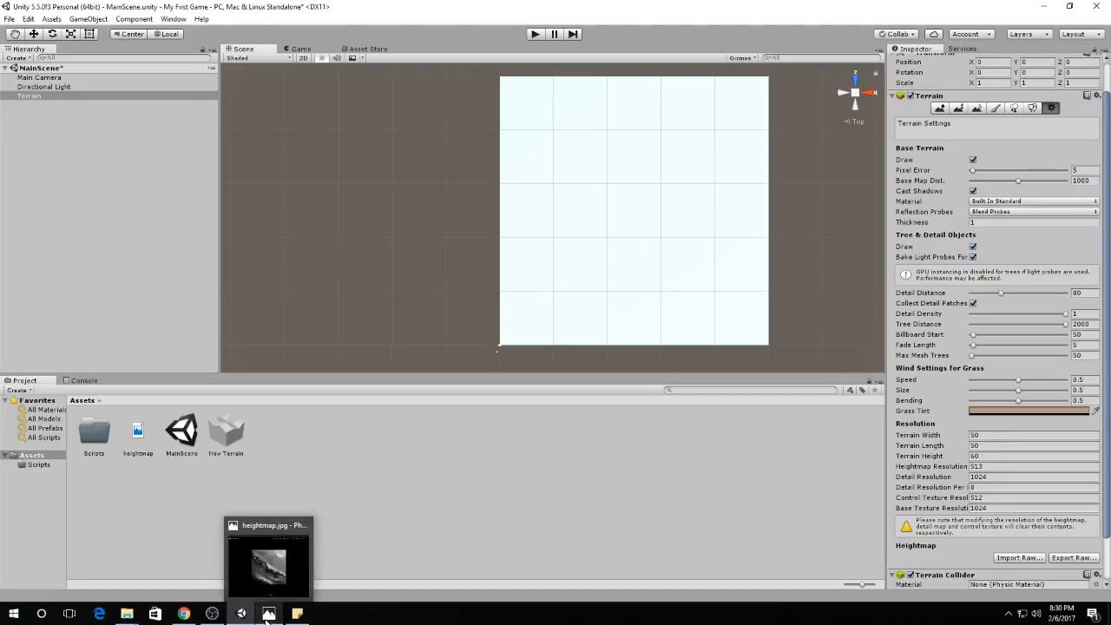
left_click(266, 616)
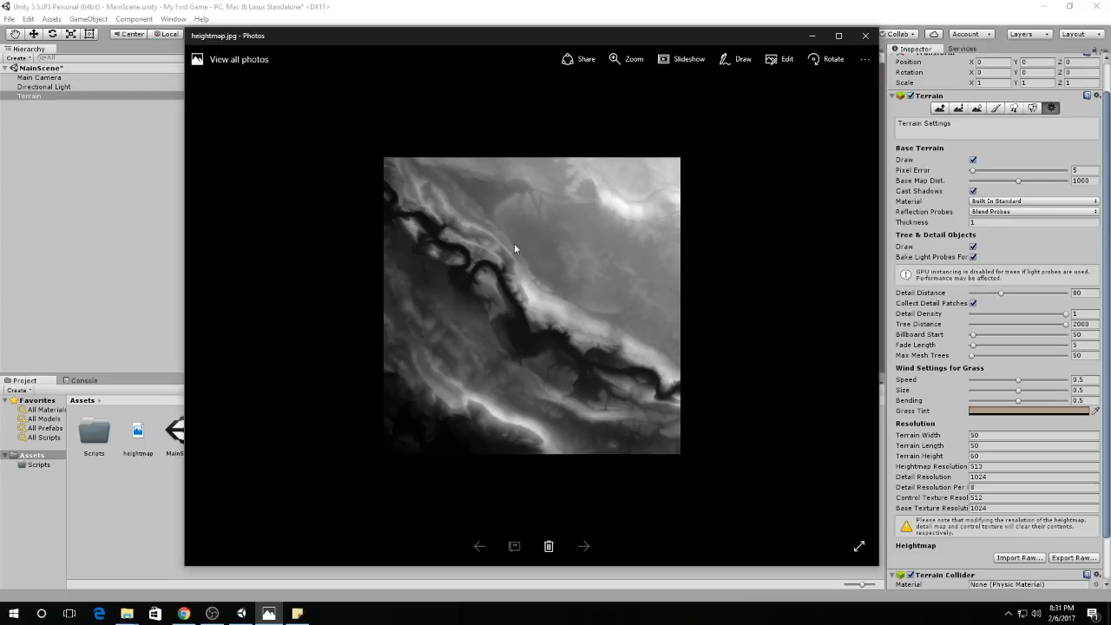
left_click(25, 269)
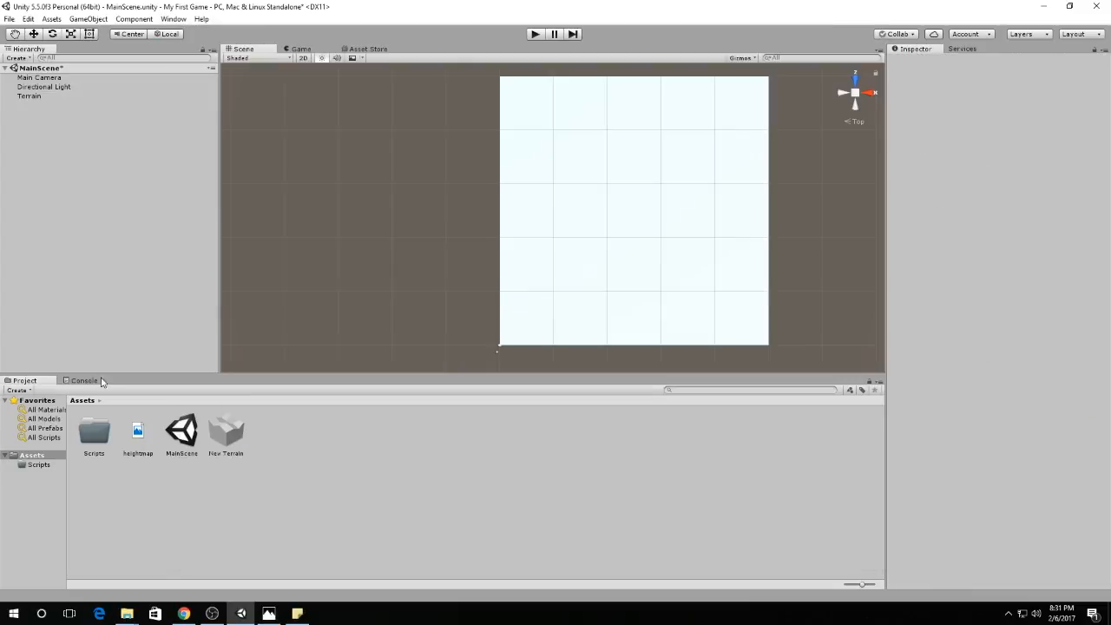
Compare the file format of the project's heightmap asset with that of the heightmap image open in Photos.
left_click(136, 431)
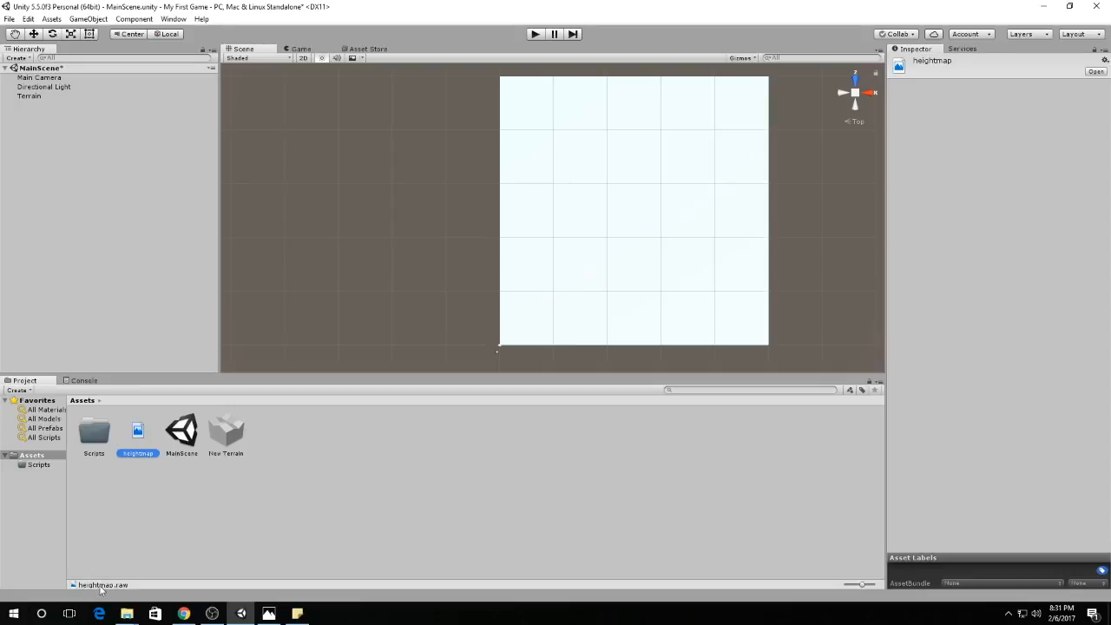
left_click(124, 615)
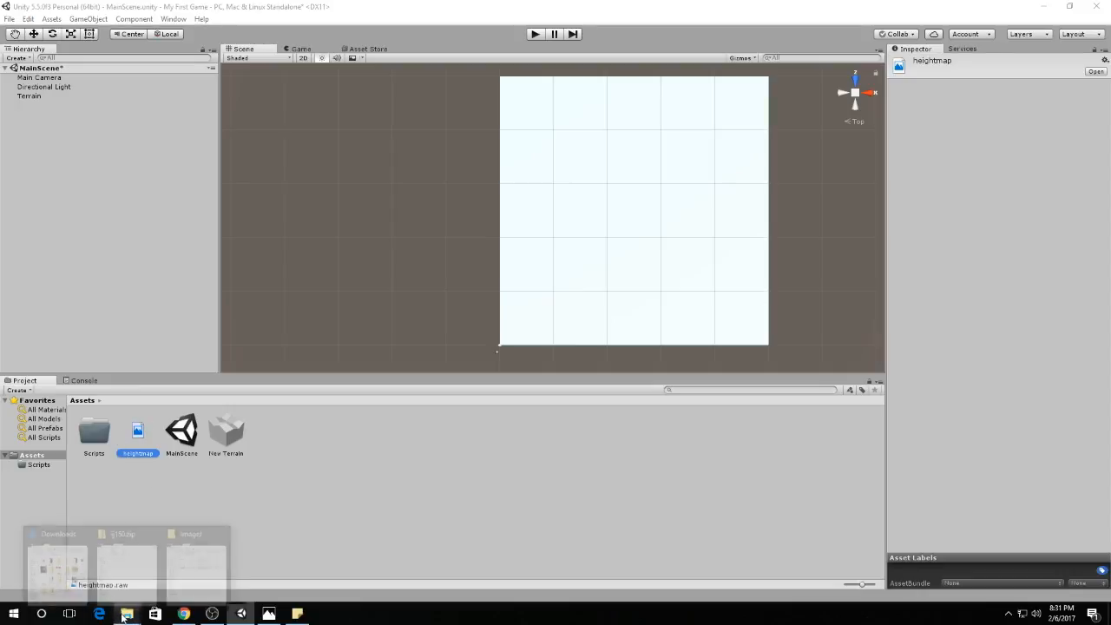
left_click(269, 614)
left_click(126, 614)
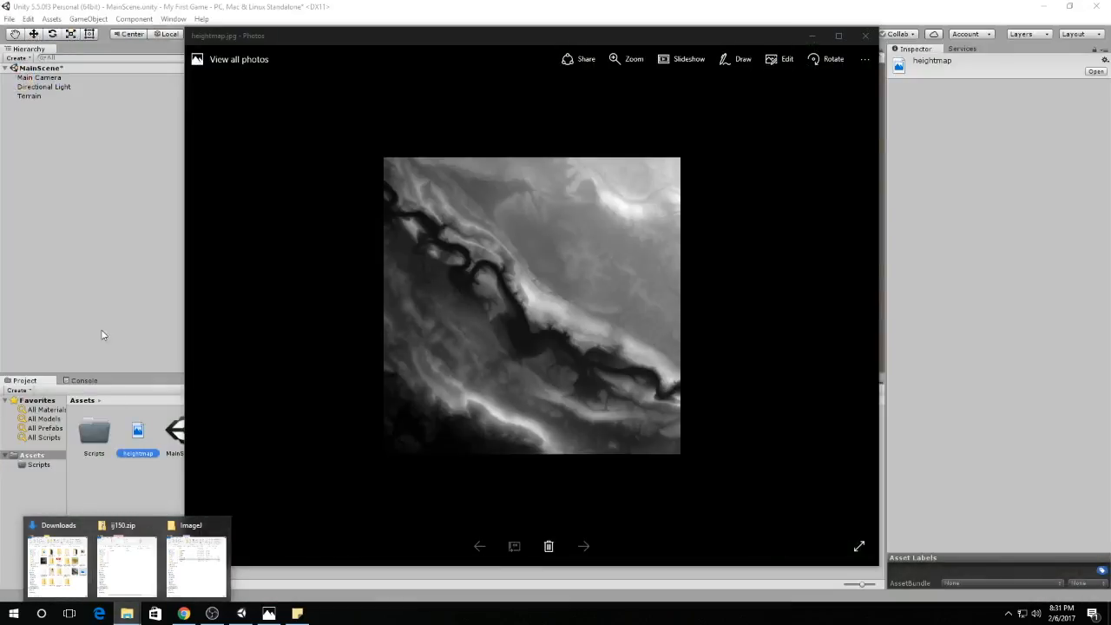
left_click(101, 335)
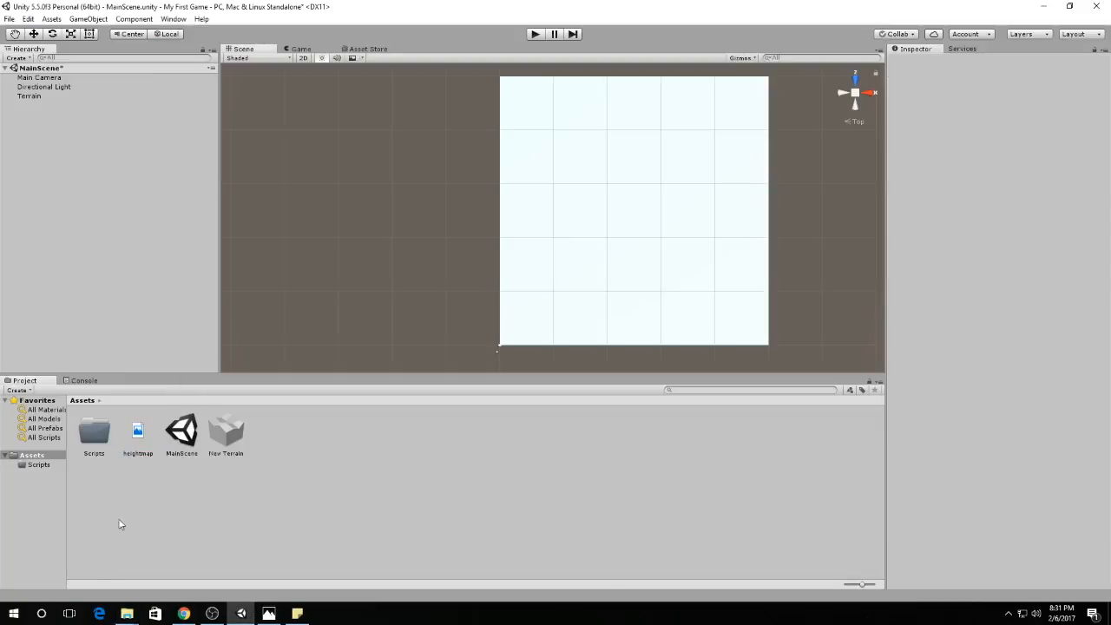
left_click(138, 429)
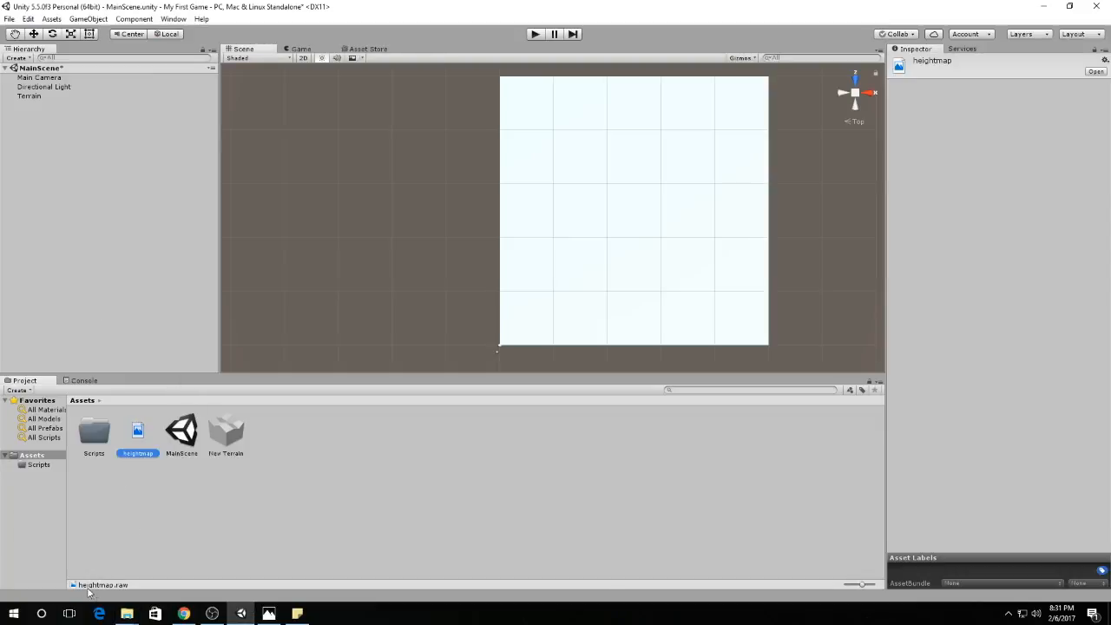
left_click(268, 613)
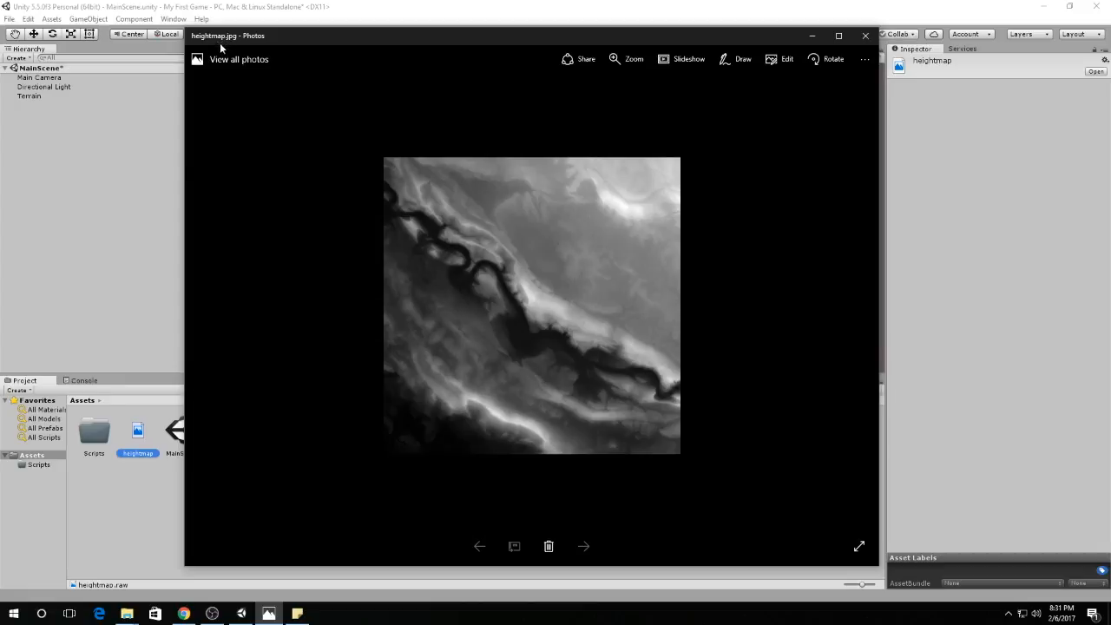
left_click(86, 527)
left_click(145, 437)
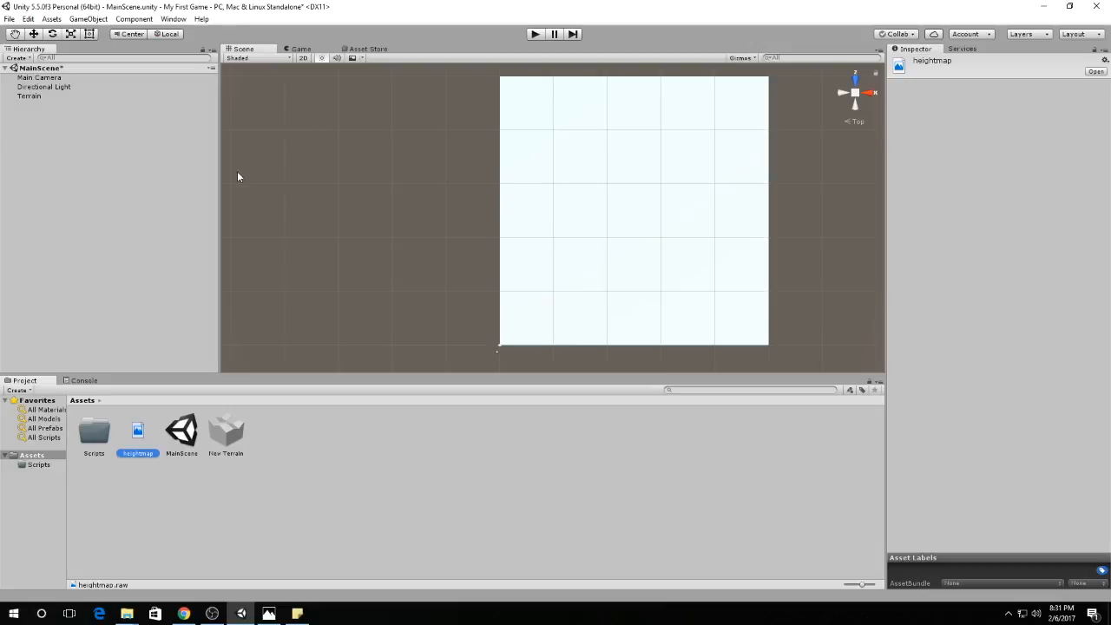
Append "must be in the .raw" to the Heightmap entry in Sticky Notes and return to Unity with the terrain selected.
left_click(21, 96)
scroll(931, 309, "down", 3)
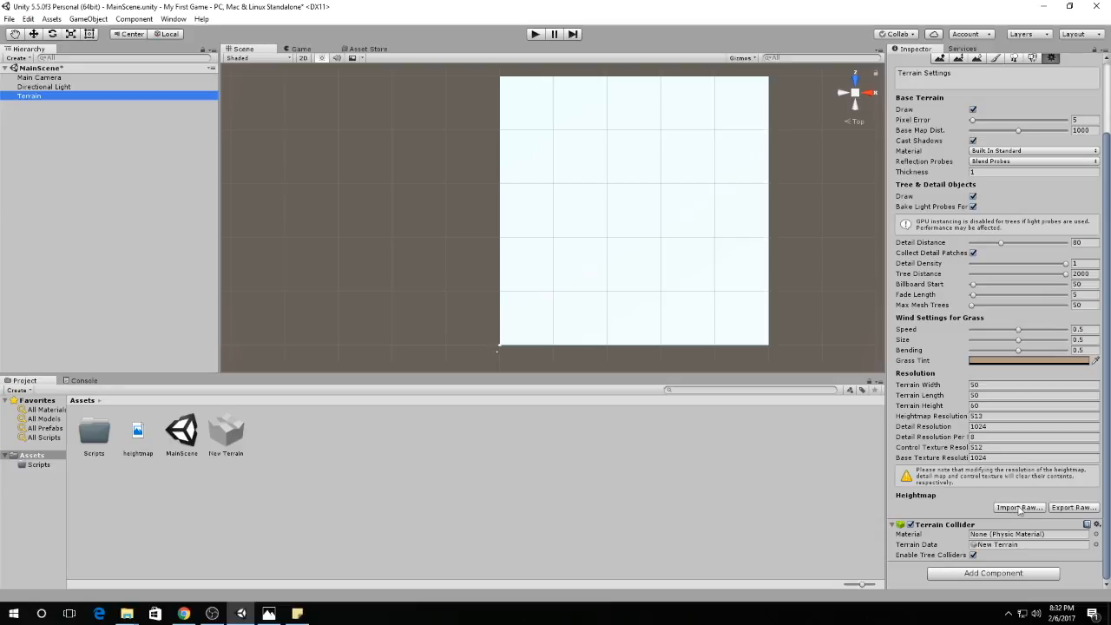
left_click(297, 614)
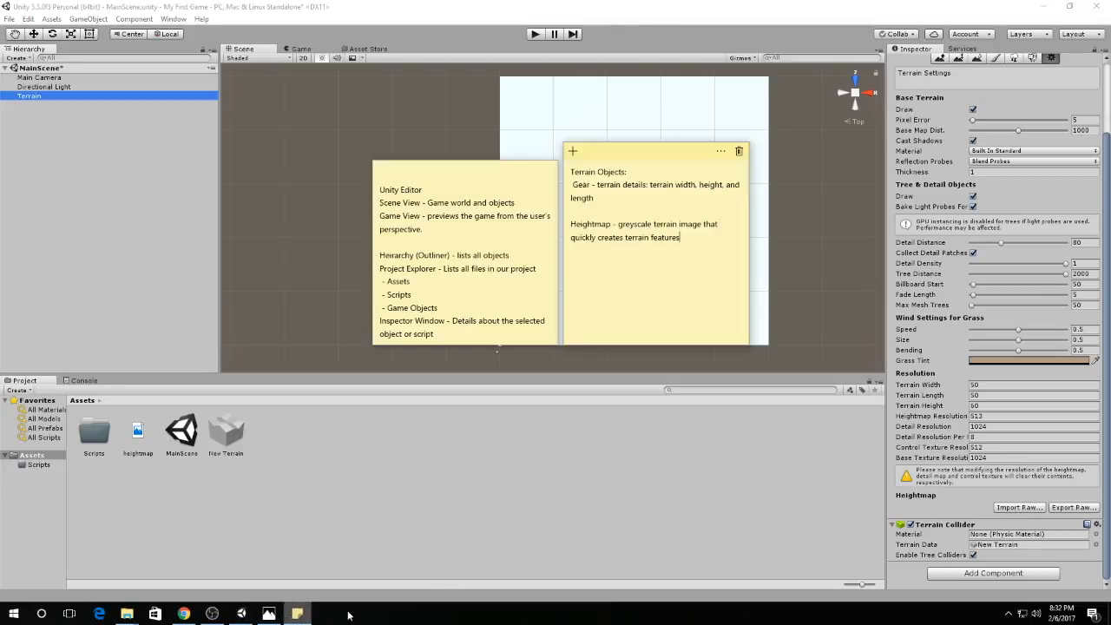
left_click_drag(680, 237, 622, 227)
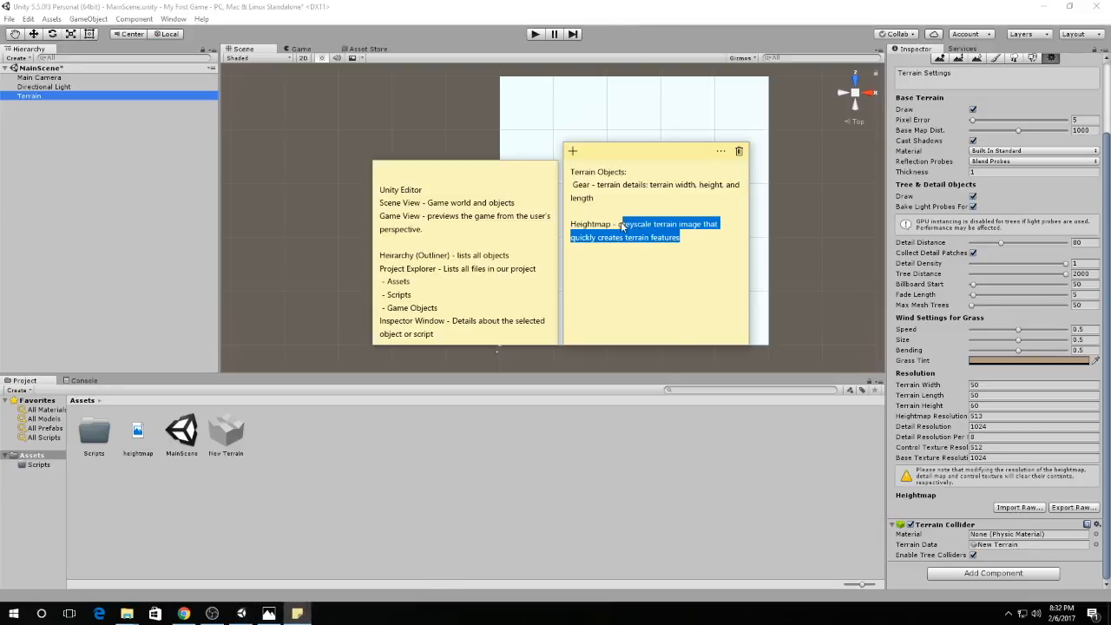
left_click(699, 233)
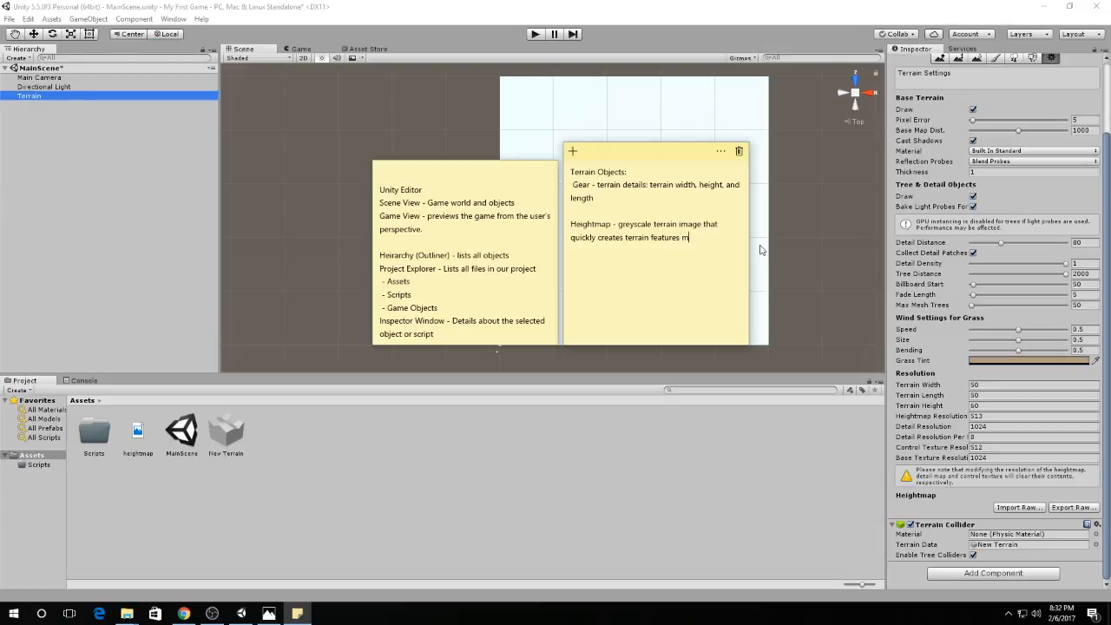
type("must be in the .raw")
left_click(830, 279)
left_click(647, 193)
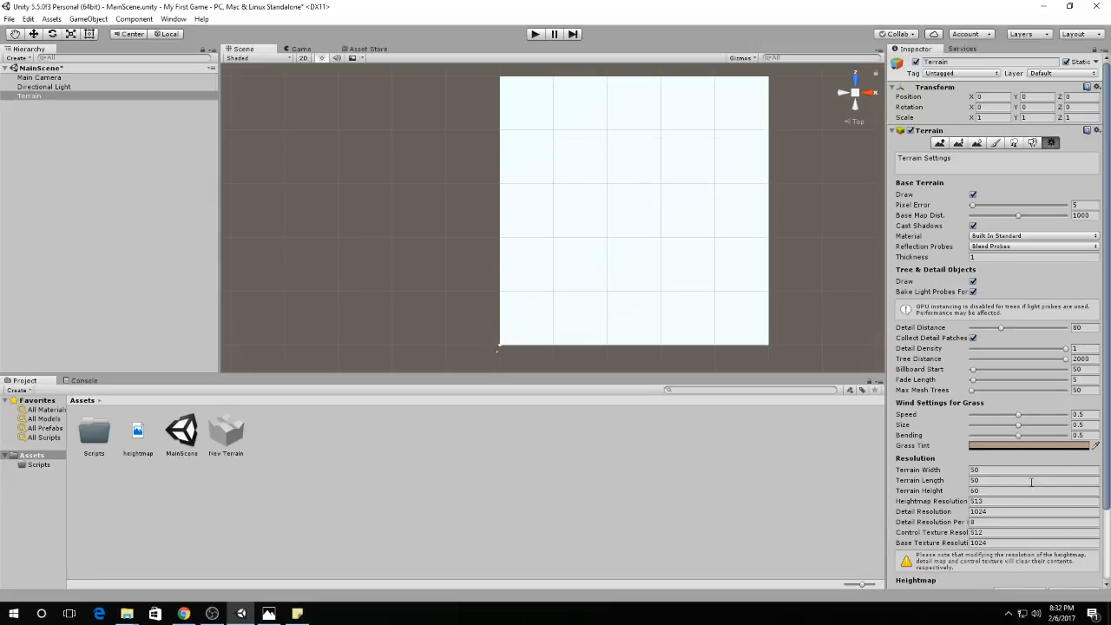
Import heightmap.raw from the project's Assets folder as the terrain's heightmap, with 8-bit depth, 513 × 513 size and Windows byte order.
scroll(1032, 481, "down", 3)
left_click(1030, 507)
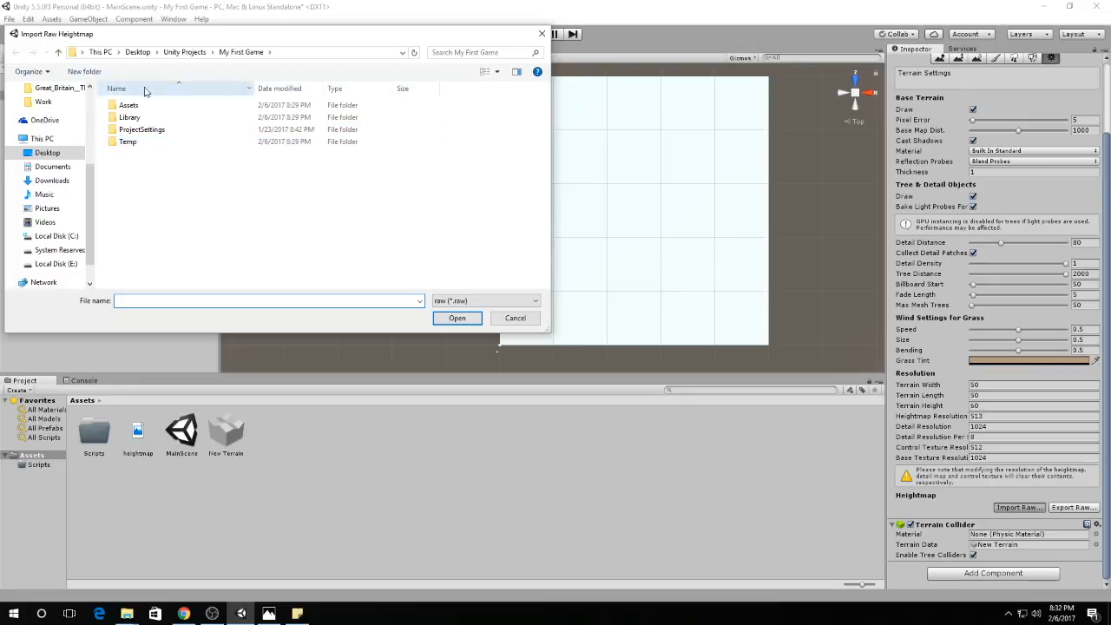
double_click(129, 105)
left_click(199, 117)
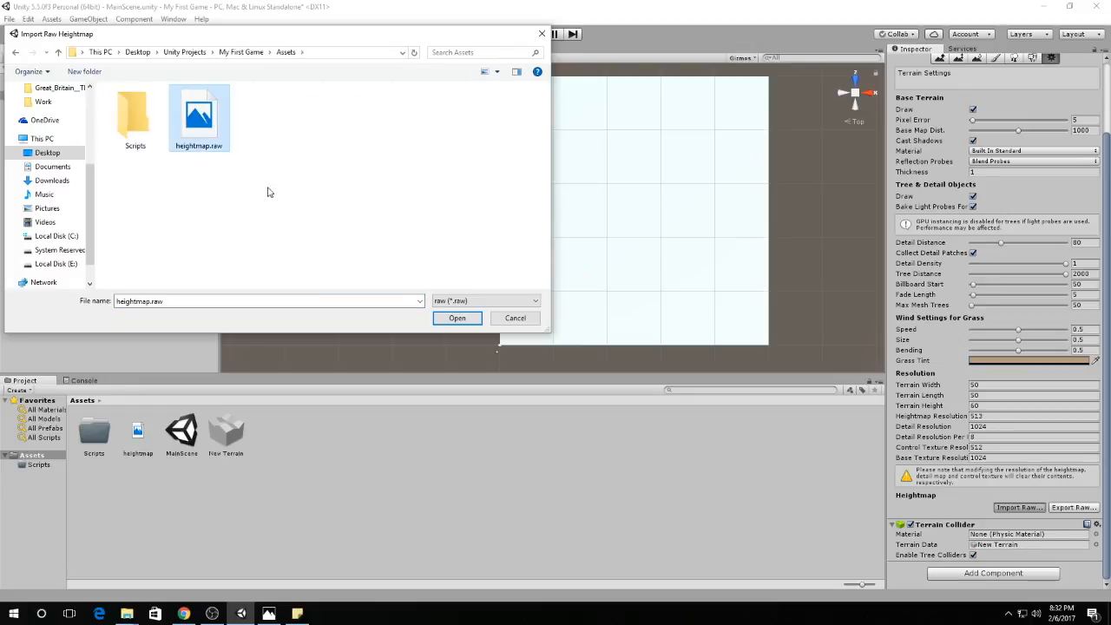
left_click(457, 319)
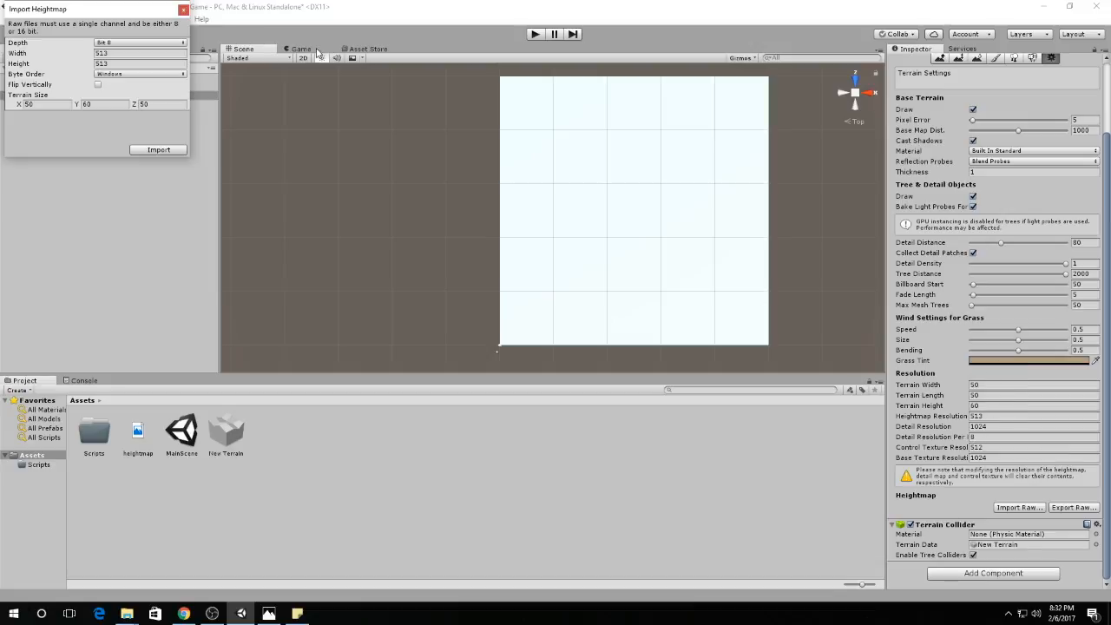
left_click(159, 151)
Compare the imported terrain's relief, seen from above, with the greyscale heightmap.jpg image in Photos.
scroll(718, 265, "down", 5)
scroll(714, 262, "up", 4)
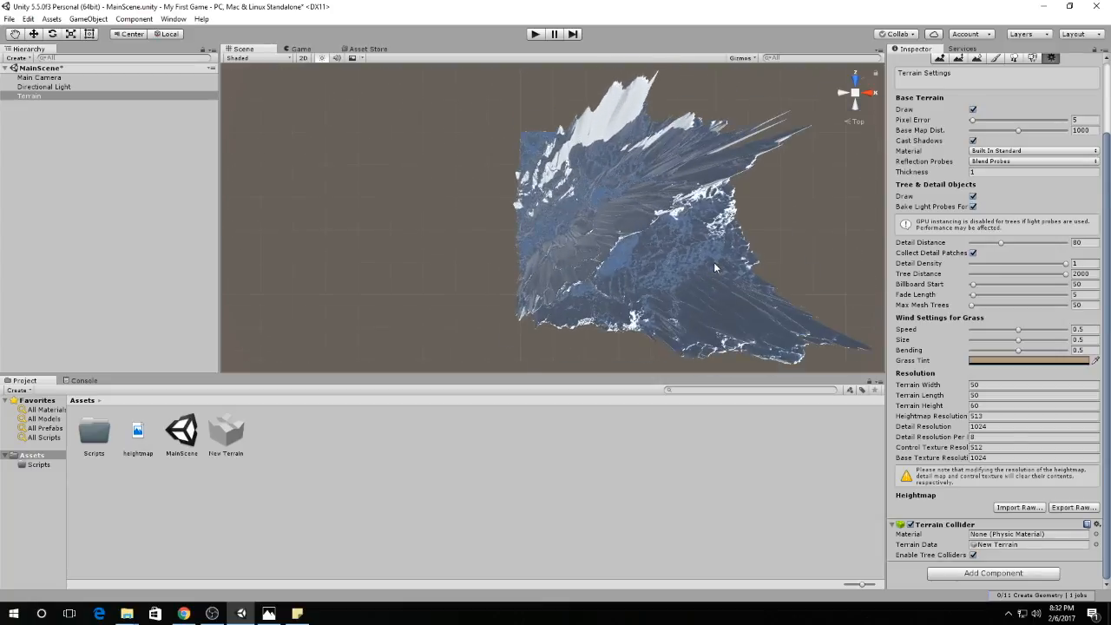
scroll(714, 262, "up", 3)
scroll(712, 263, "down", 5)
middle_click_drag(712, 263, 580, 250)
middle_click_drag(372, 184, 319, 89)
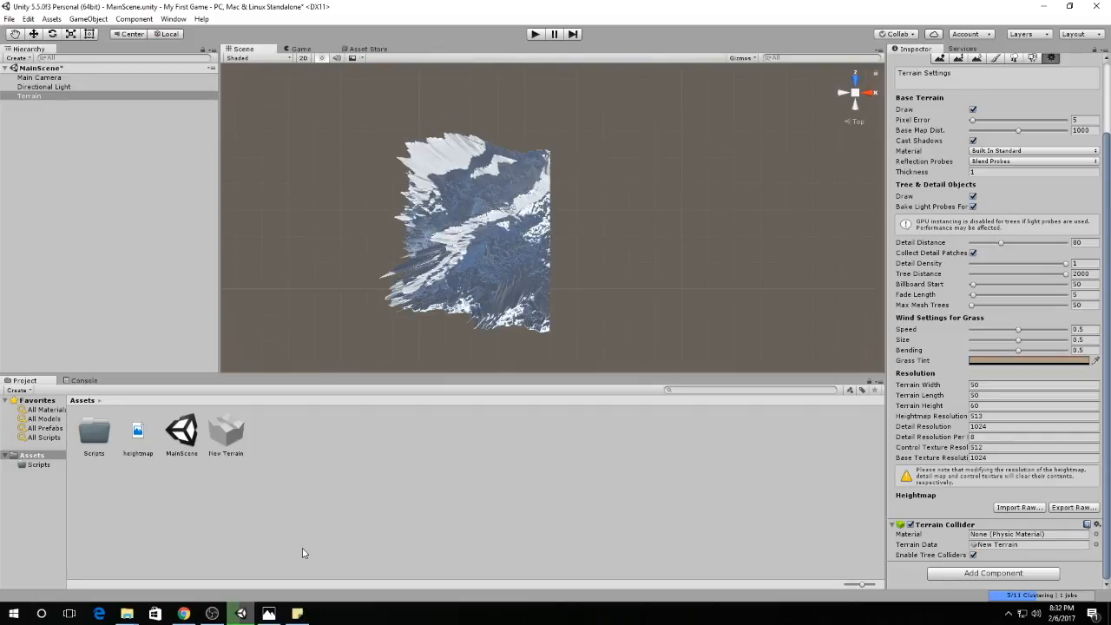
left_click(269, 614)
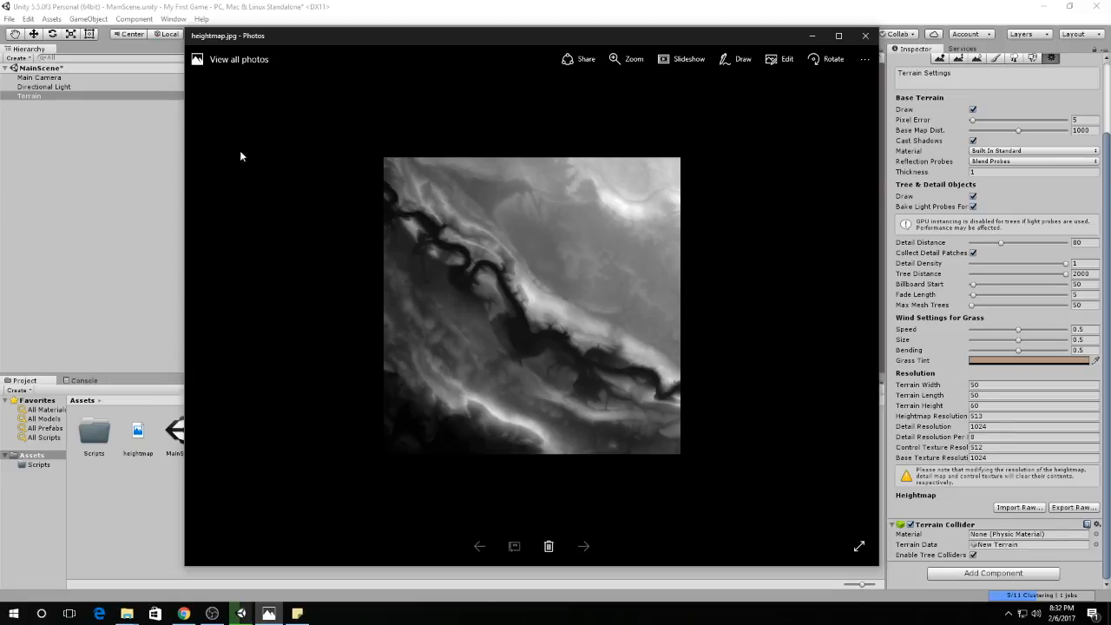
left_click(820, 41)
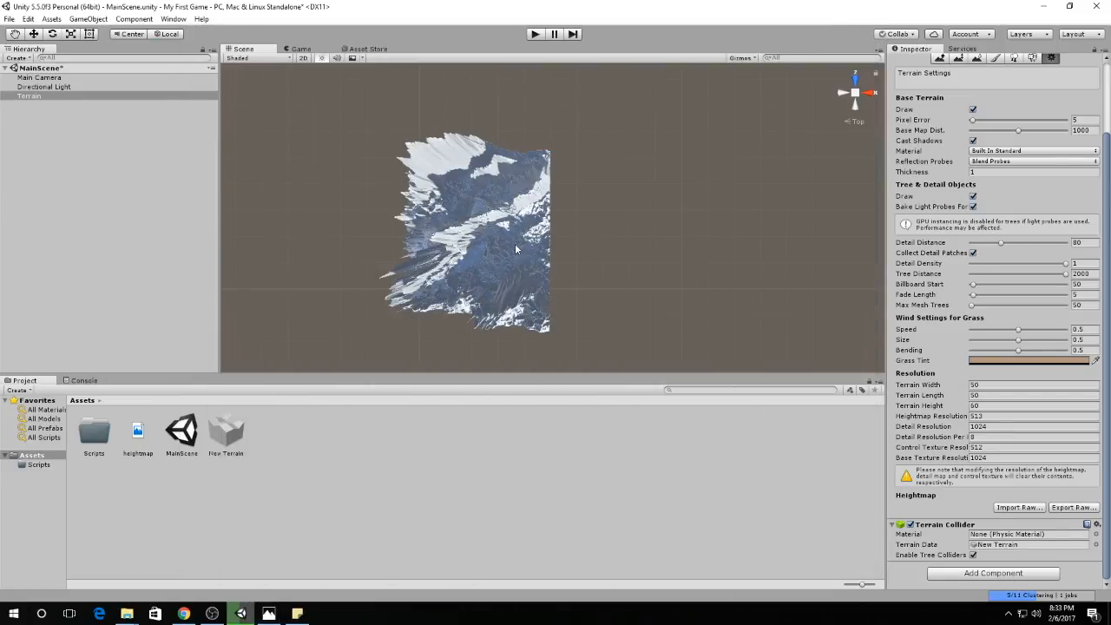
middle_click_drag(514, 243, 561, 220)
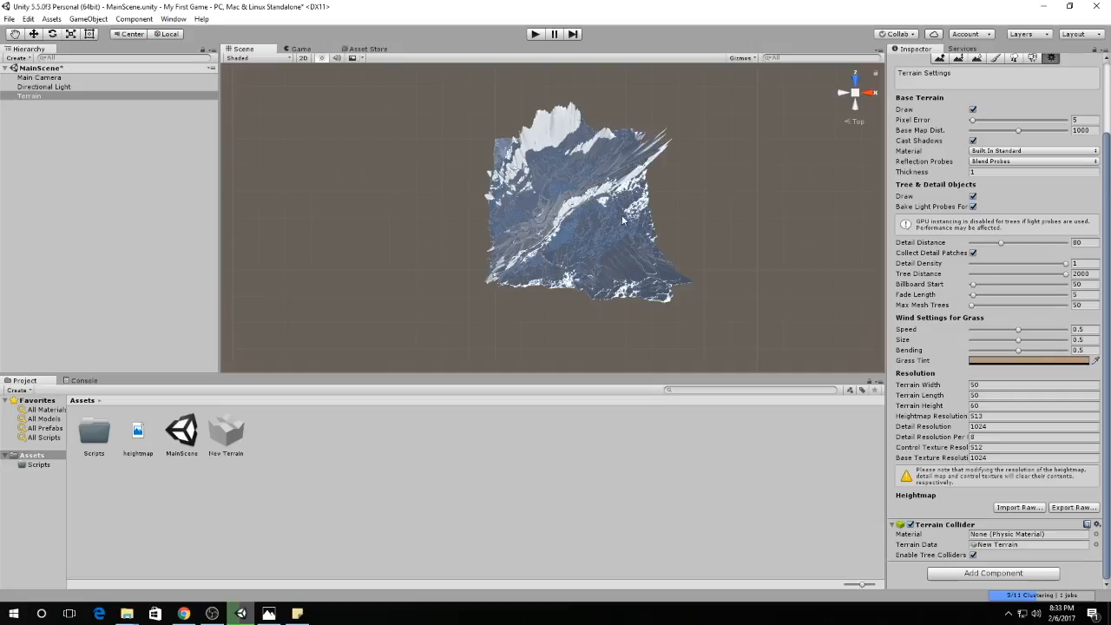
Examine the imported terrain from the right side, moving in among its peaks and down to the valley floor.
scroll(618, 234, "up", 5)
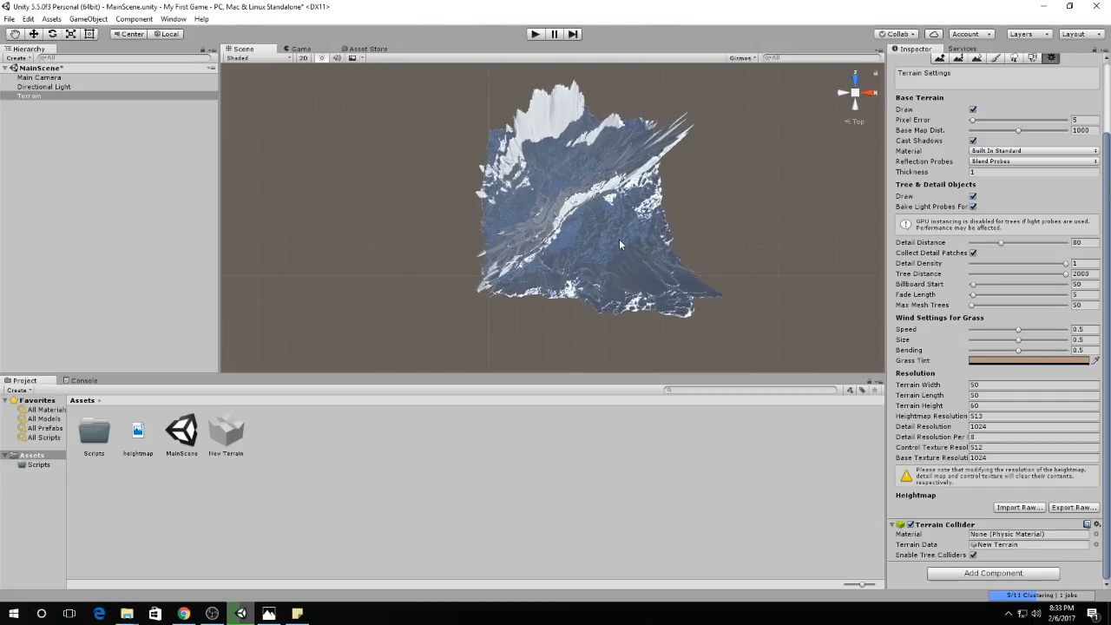
left_click(870, 91)
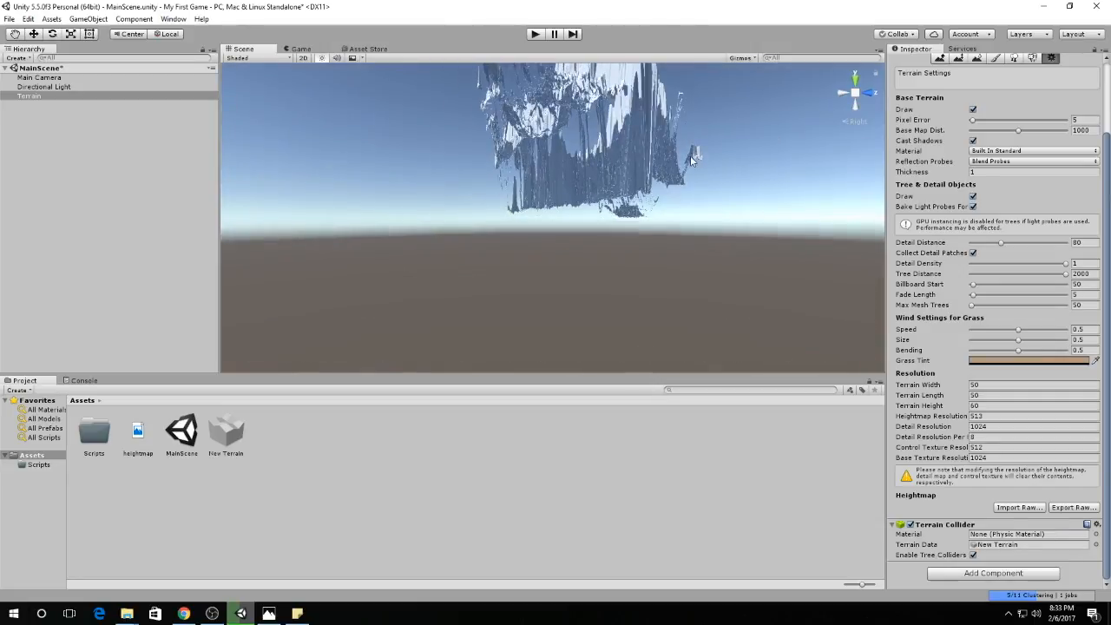
left_click(655, 187)
middle_click_drag(650, 142, 593, 266)
middle_click_drag(629, 200, 613, 289)
scroll(527, 315, "up", 4)
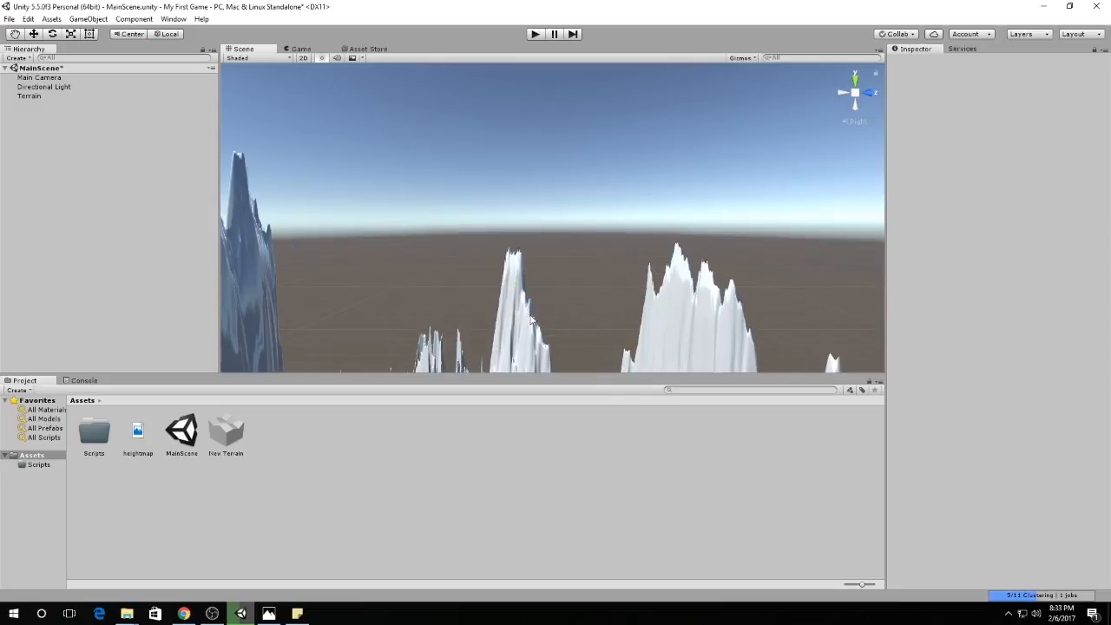
scroll(527, 315, "up", 8)
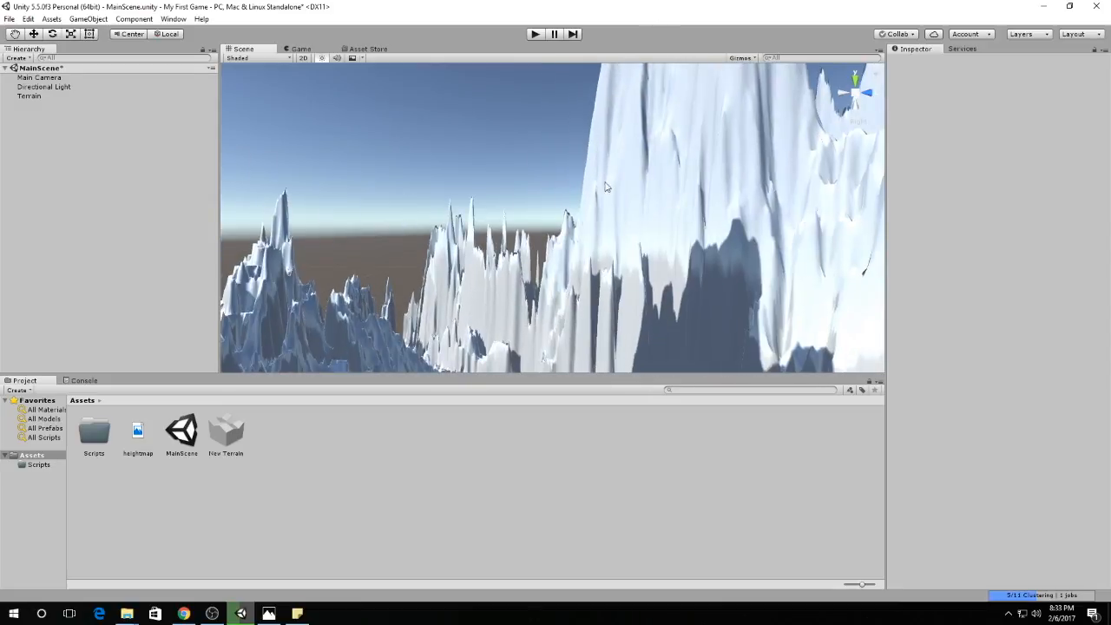
scroll(551, 307, "up", 4)
middle_click_drag(545, 314, 621, 168)
scroll(621, 167, "up", 6)
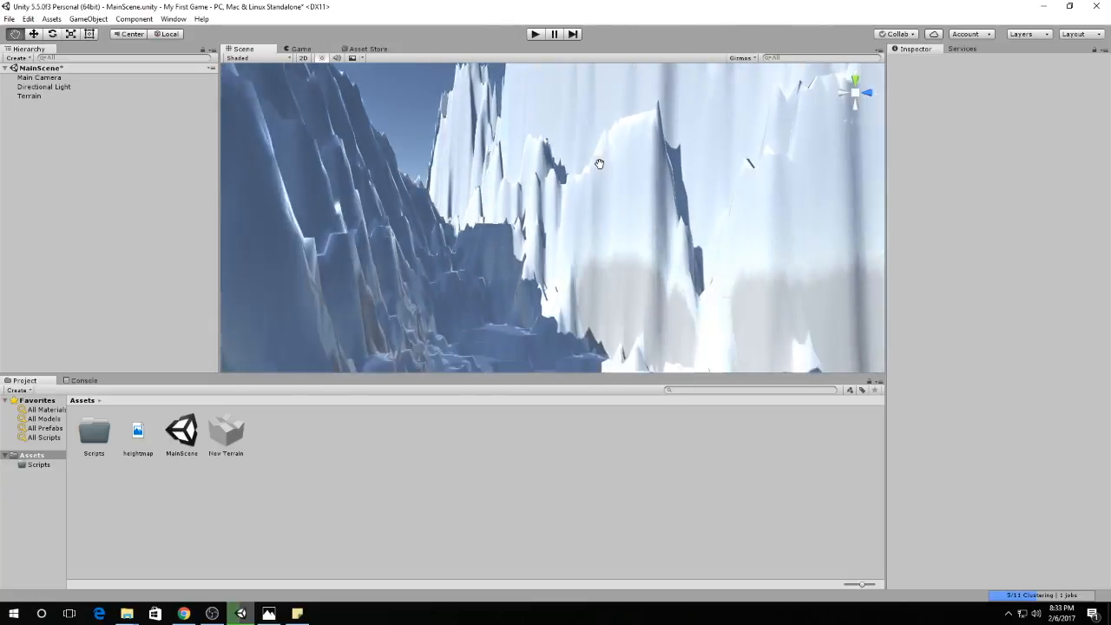
middle_click_drag(597, 146, 547, 227)
scroll(536, 324, "up", 3)
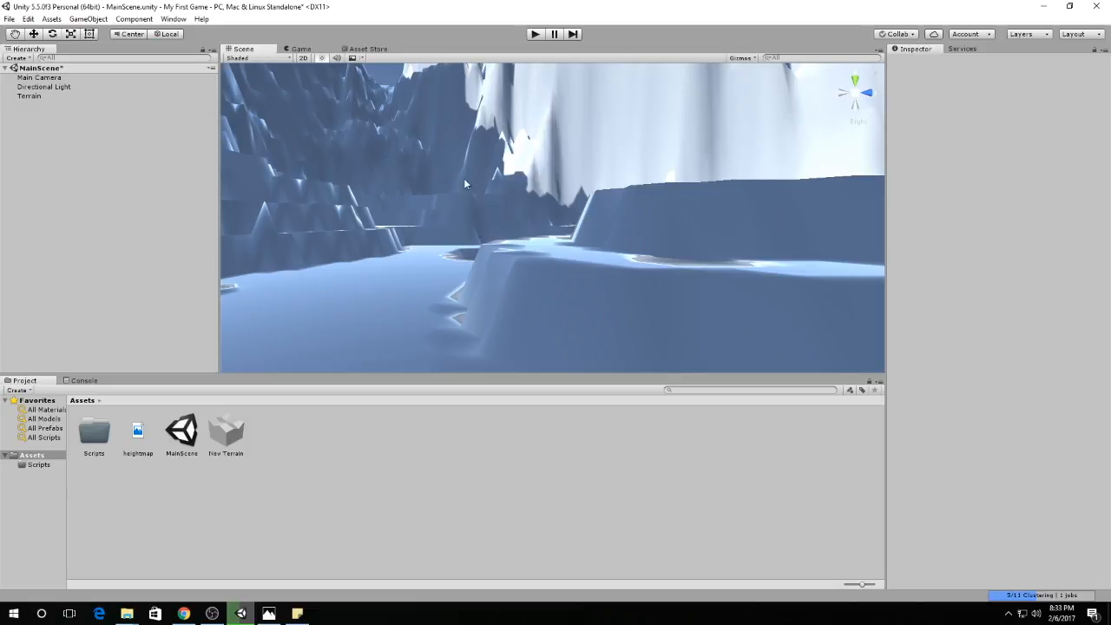
left_click_drag(478, 224, 451, 232, "alt")
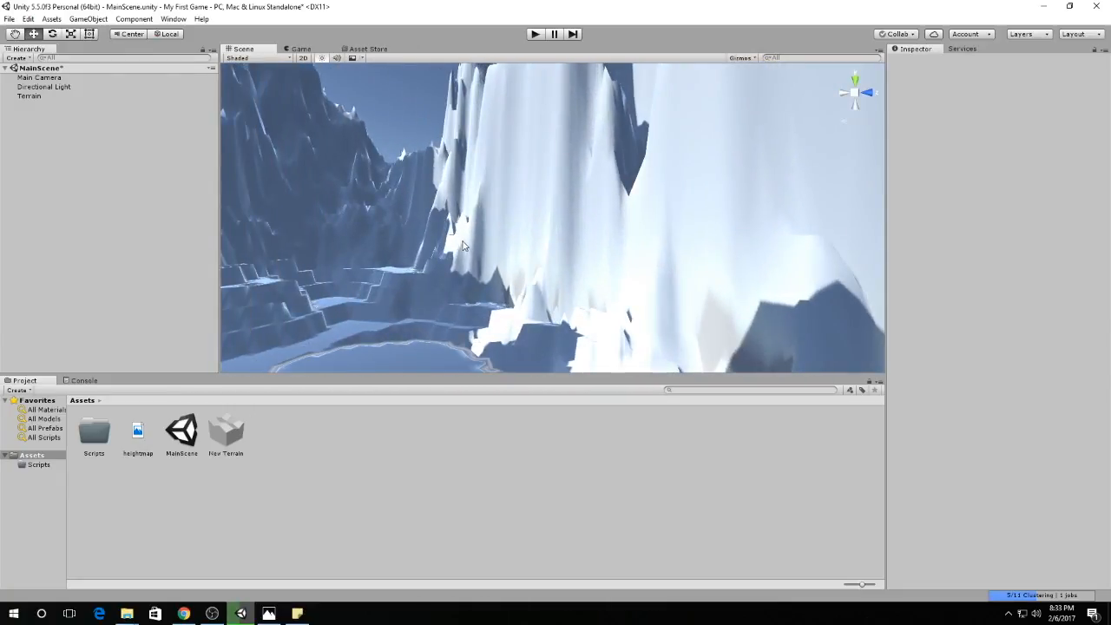
scroll(416, 327, "down", 1)
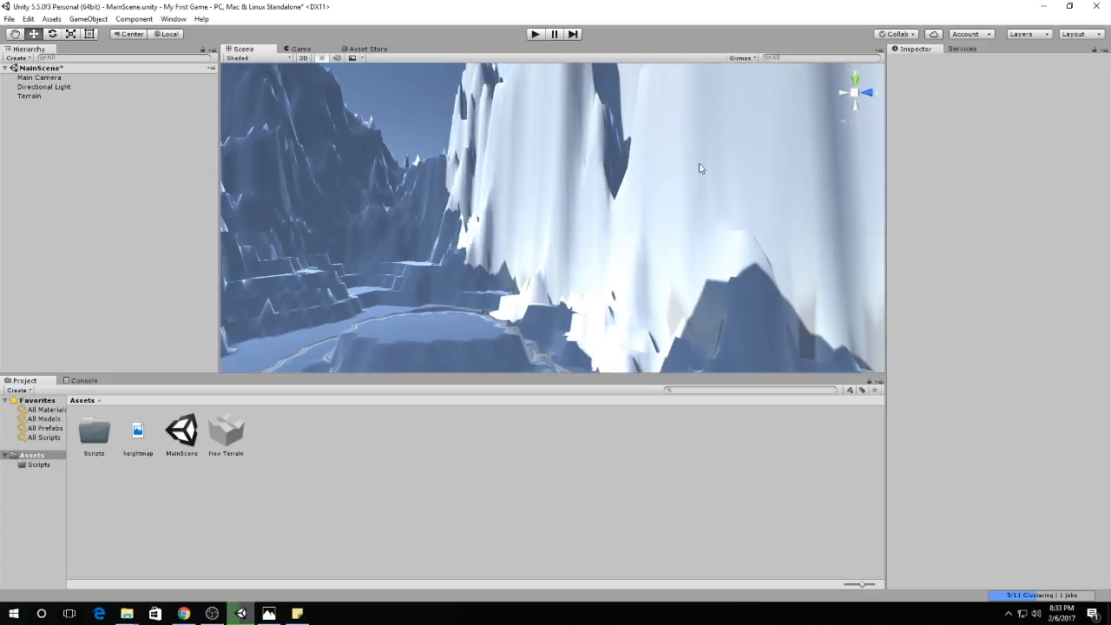
Examine the terrain from directly above, first as a whole in isometric projection and then up close around its ridges and valleys.
left_click(856, 91)
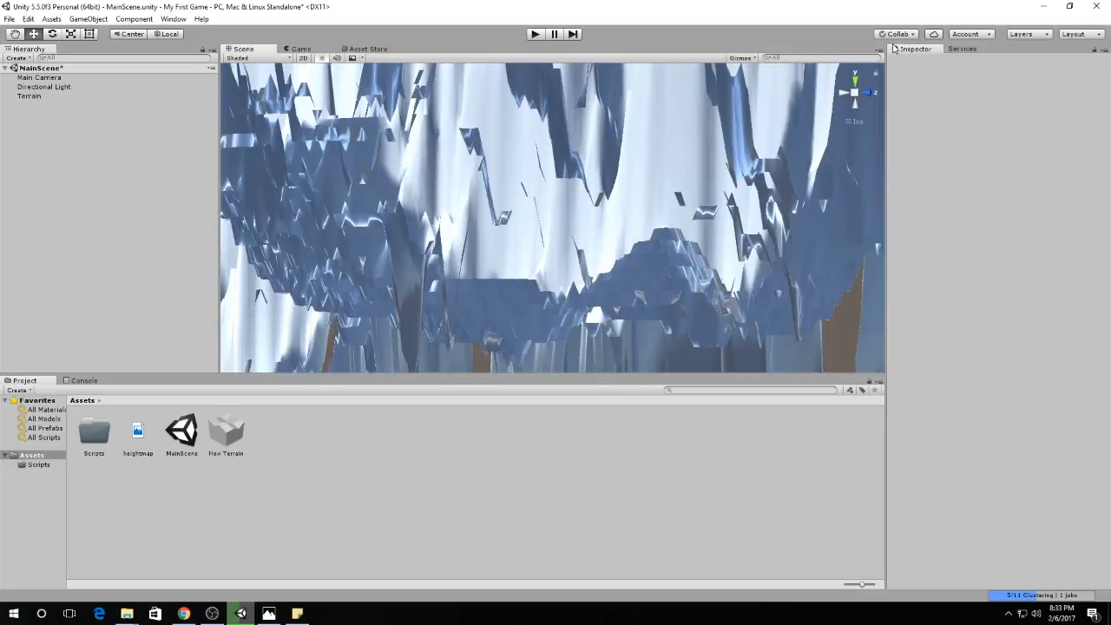
left_click(855, 78)
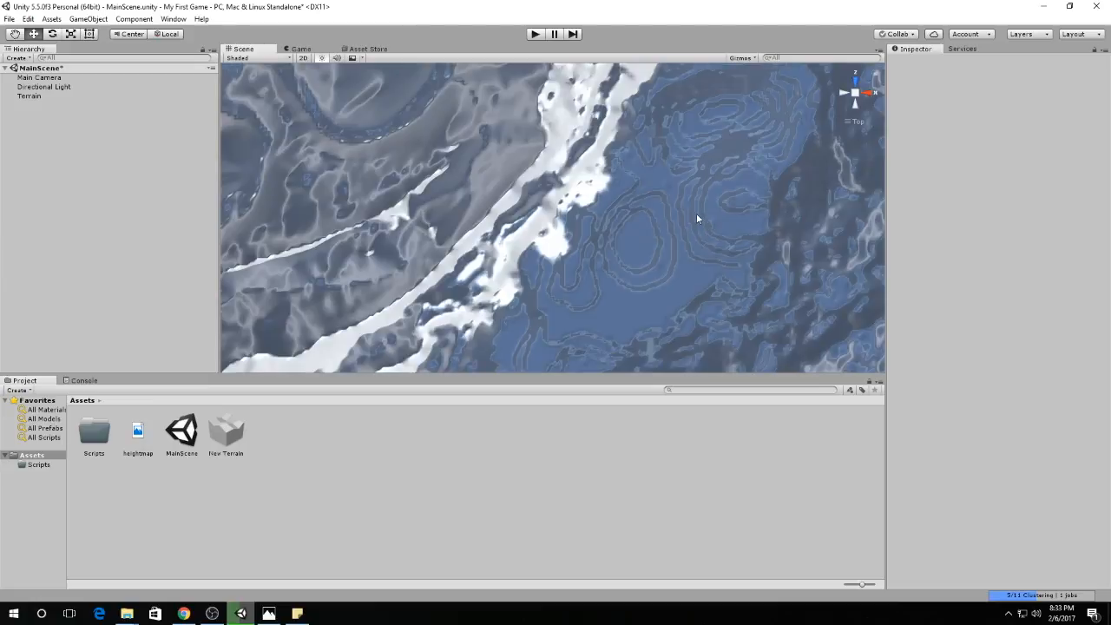
scroll(696, 219, "down", 10)
scroll(699, 195, "up", 3)
middle_click_drag(672, 241, 635, 212)
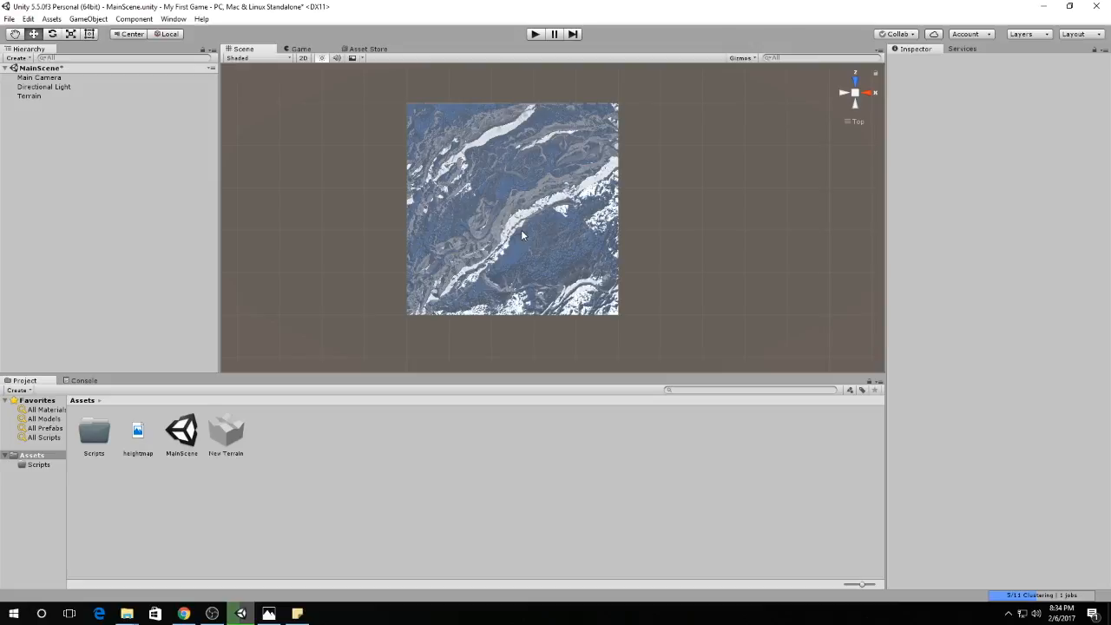
scroll(521, 304, "up", 8)
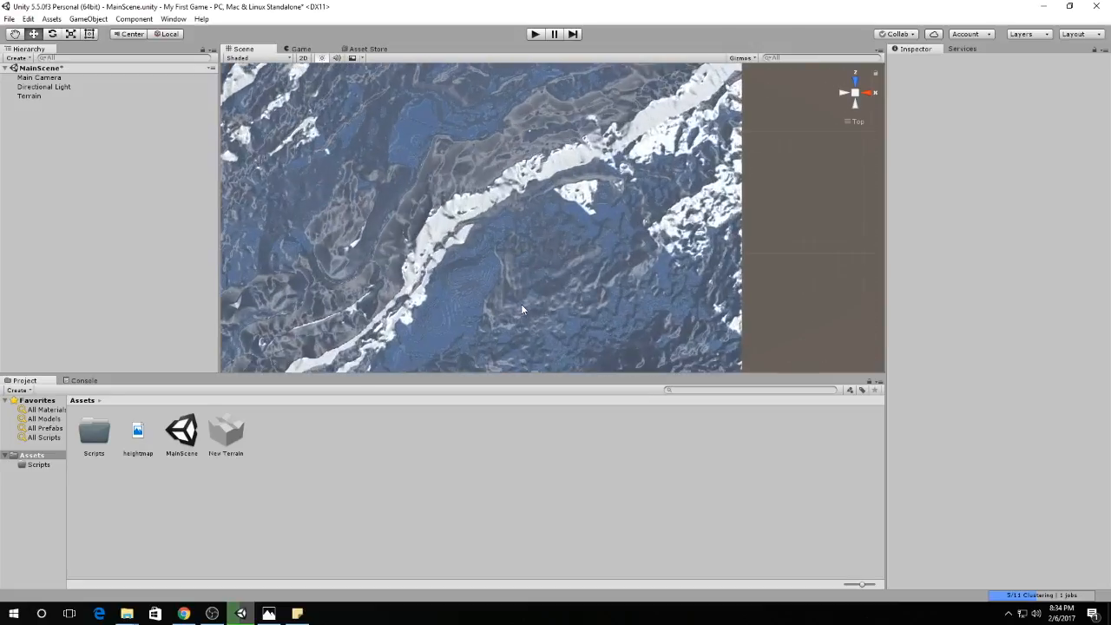
scroll(521, 309, "up", 6)
scroll(521, 310, "up", 8)
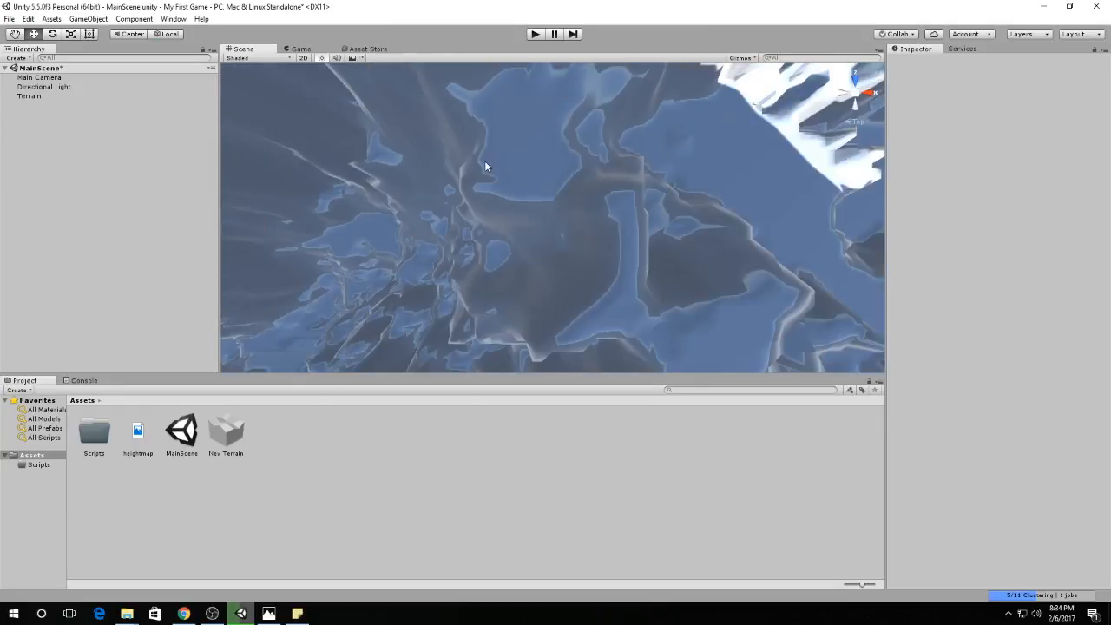
scroll(486, 165, "down", 10)
middle_click_drag(523, 181, 573, 251)
scroll(573, 251, "up", 7)
middle_click_drag(500, 218, 515, 112)
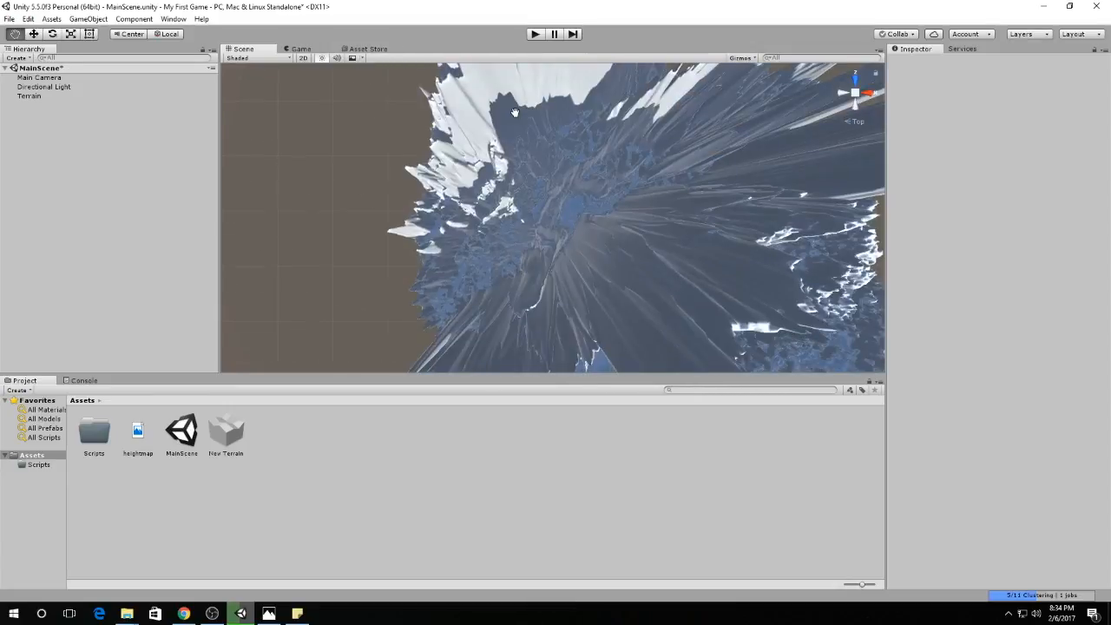
scroll(571, 225, "up", 10)
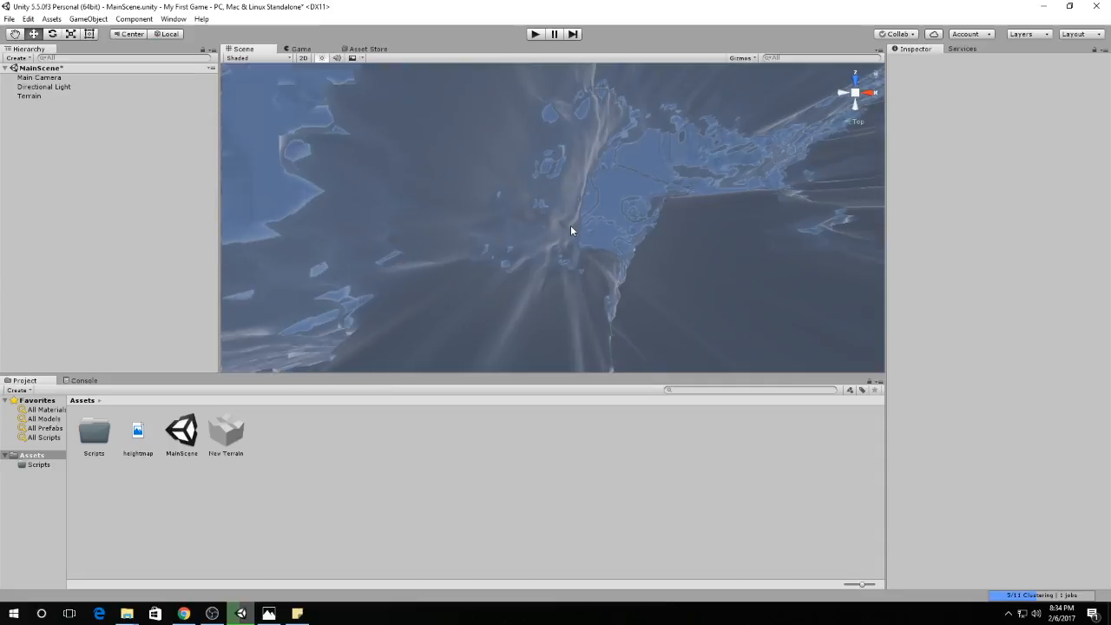
scroll(571, 225, "up", 1)
middle_click_drag(747, 157, 554, 219)
scroll(553, 219, "up", 5)
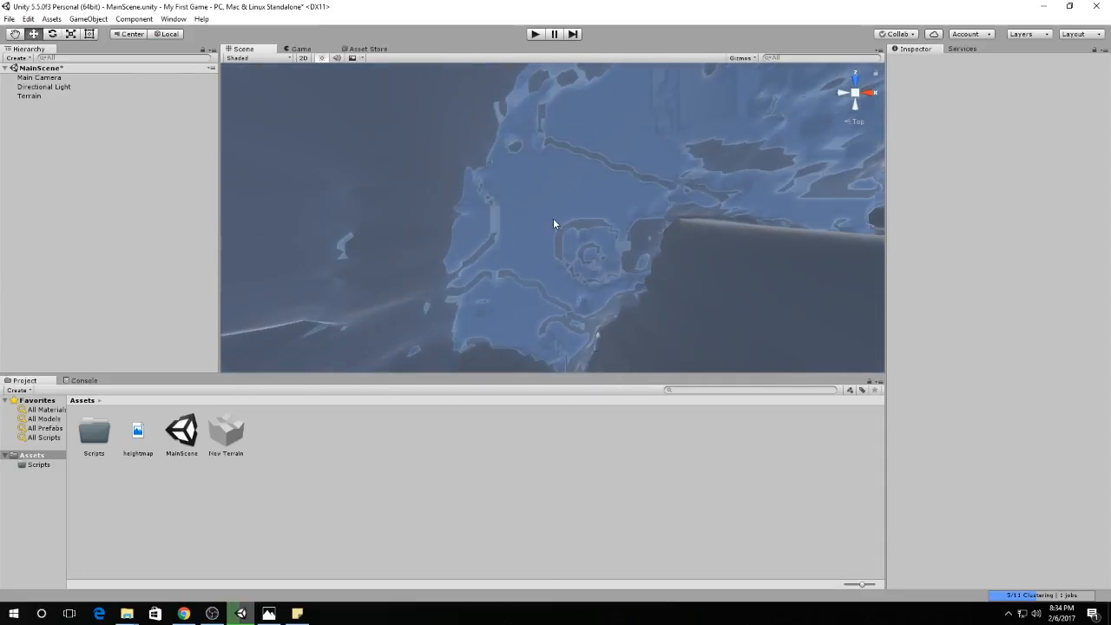
scroll(554, 223, "up", 6)
middle_click_drag(625, 184, 605, 289)
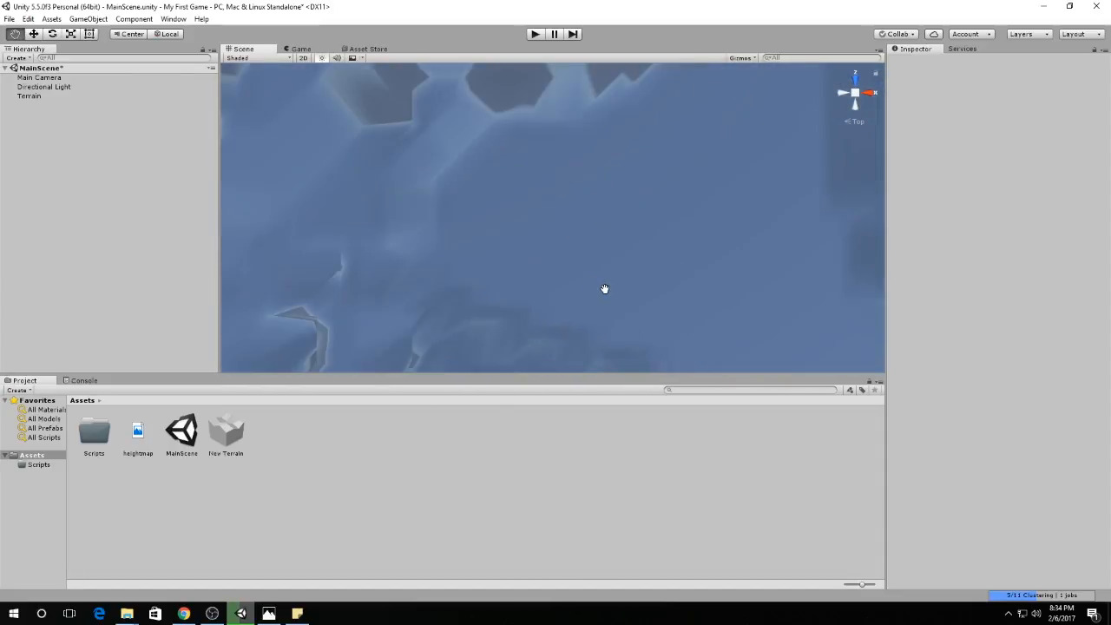
scroll(606, 253, "down", 10)
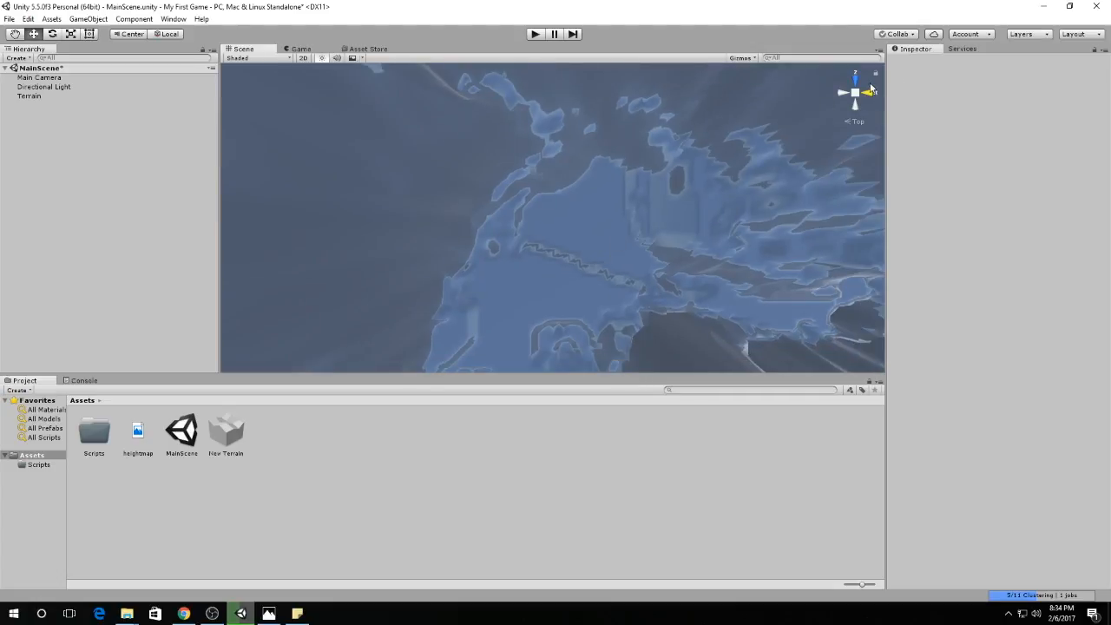
Select the terrain from a right-side view among its peaks and activate the Raise / Lower Terrain tool.
left_click(872, 90)
middle_click_drag(707, 125, 531, 289)
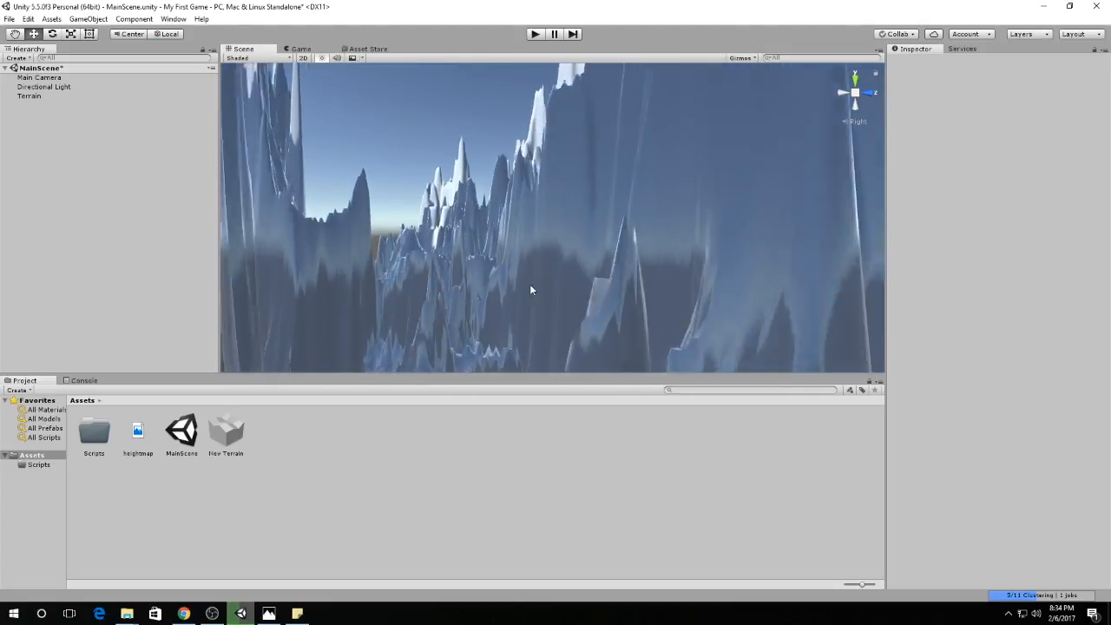
scroll(531, 289, "down", 10)
middle_click_drag(444, 256, 579, 206)
scroll(579, 206, "up", 5)
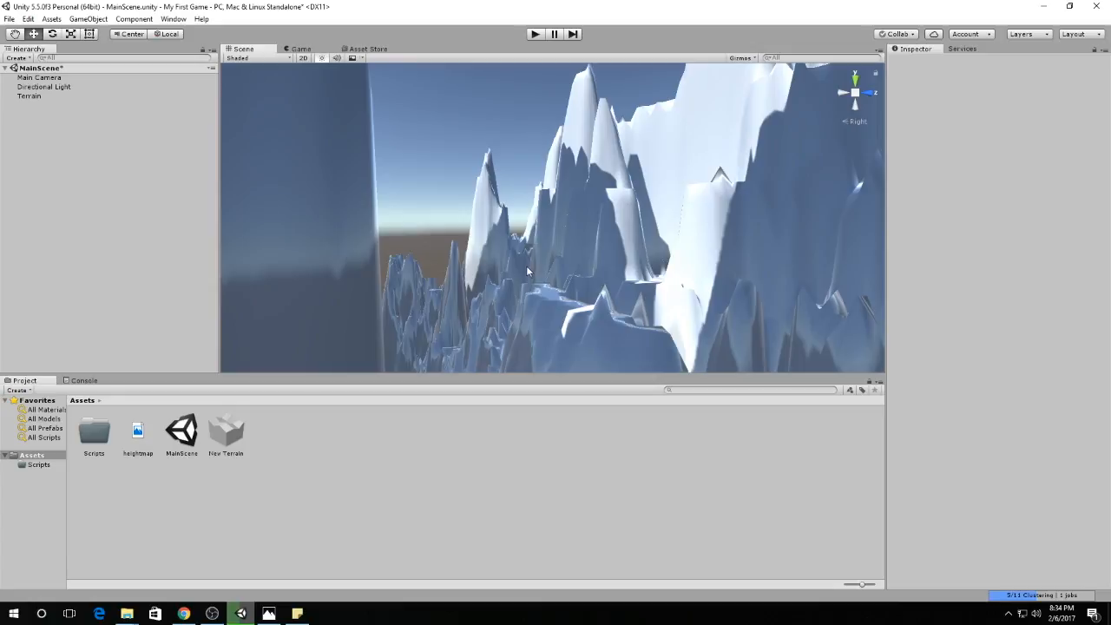
left_click(563, 304)
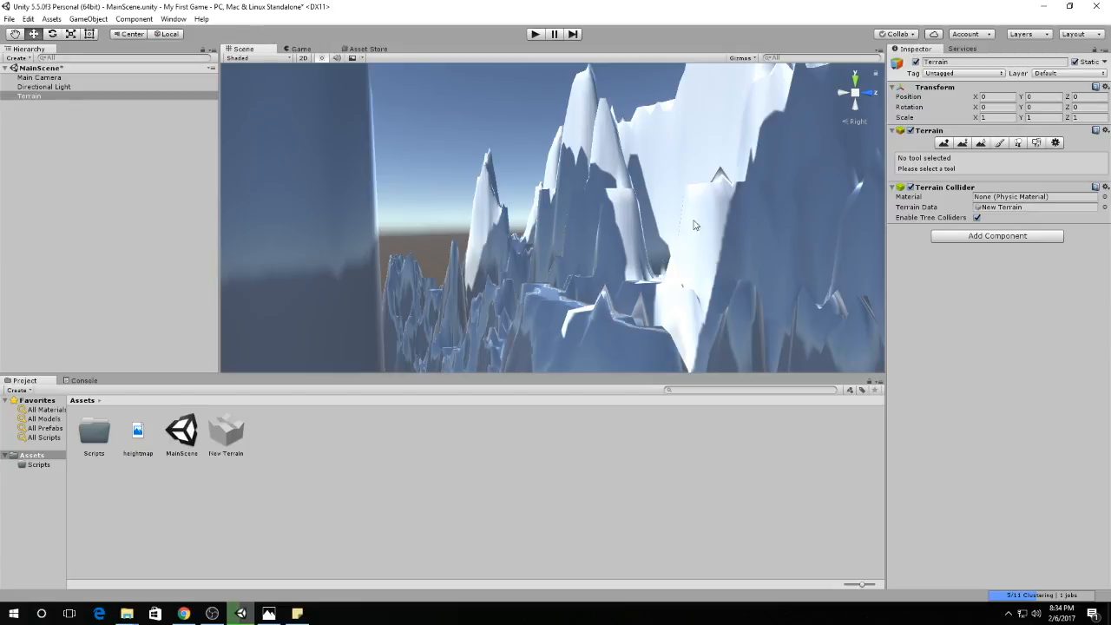
left_click(945, 143)
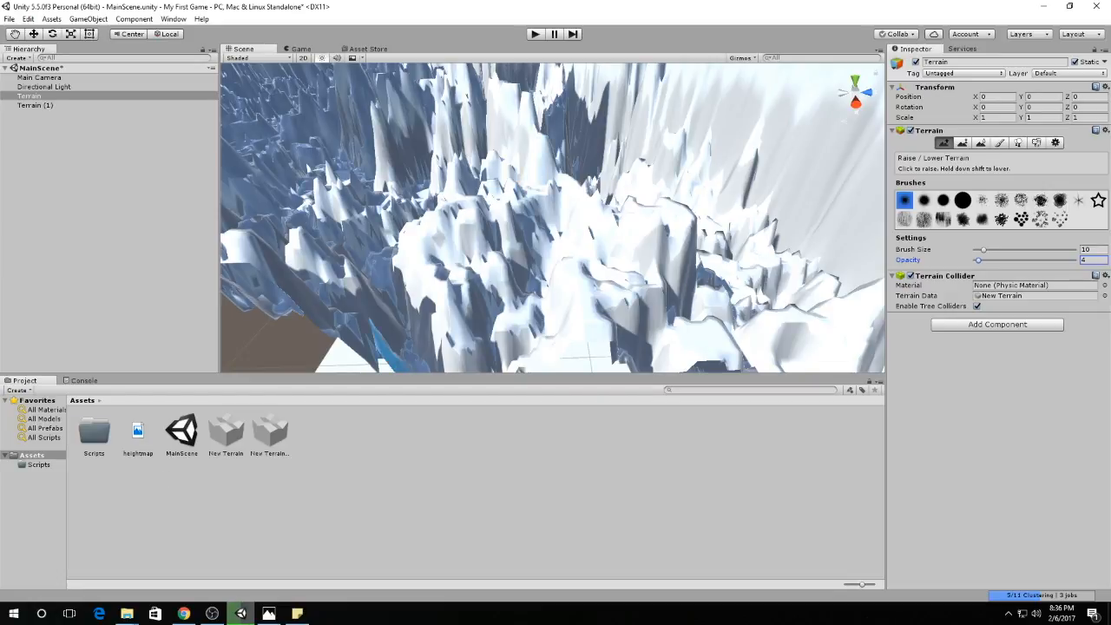
Switch to Sticky Notes and add "Raise Terrain tool - different brushes for shape, opacity determines how strong the effect is." below the Heightmap entry.
left_click(297, 614)
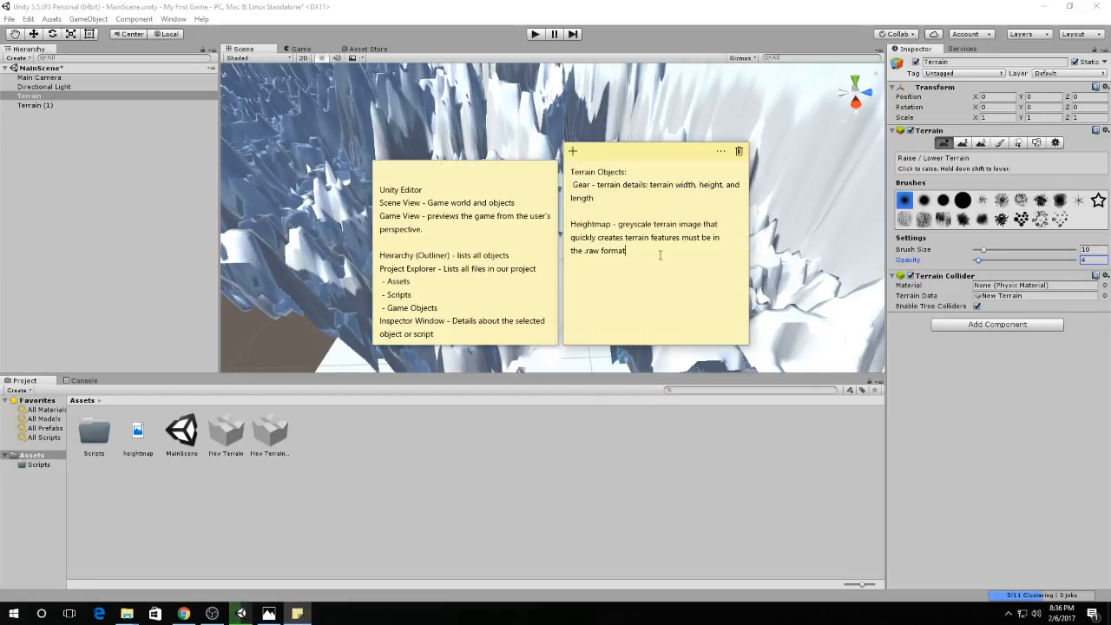
key("BackSpace")
type("Terrai")
key("BackSpace")
key("BackSpace")
key("BackSpace")
key("BackSpace")
key("BackSpace")
key("BackSpace")
type("Raise Terrain tool - different brushes for shape,")
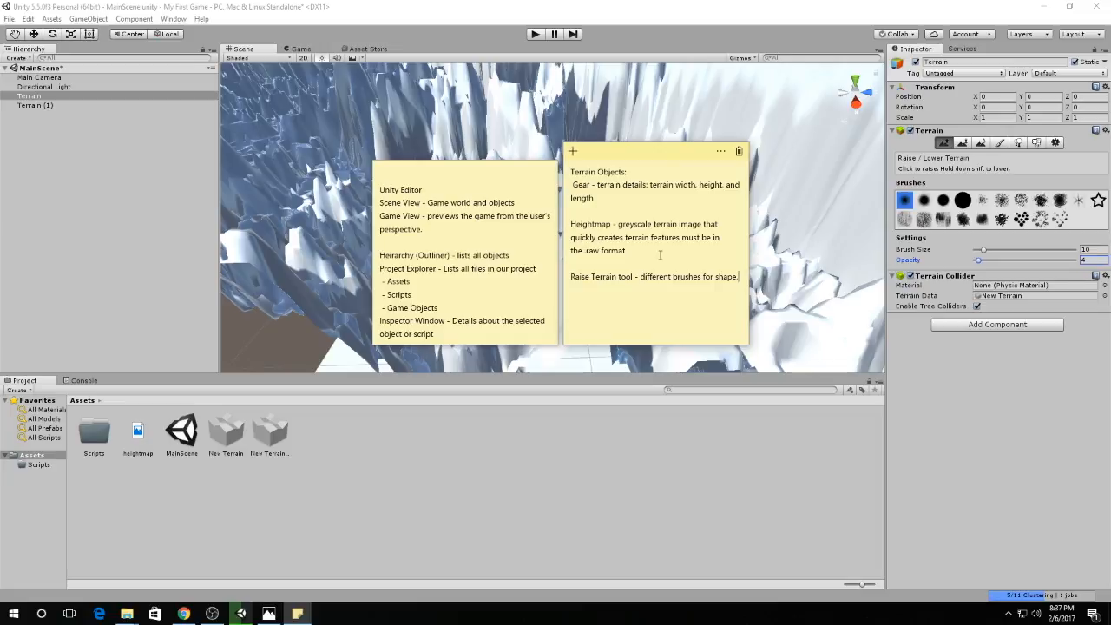
key("Return")
type("opacity determines how strong the effect is.")
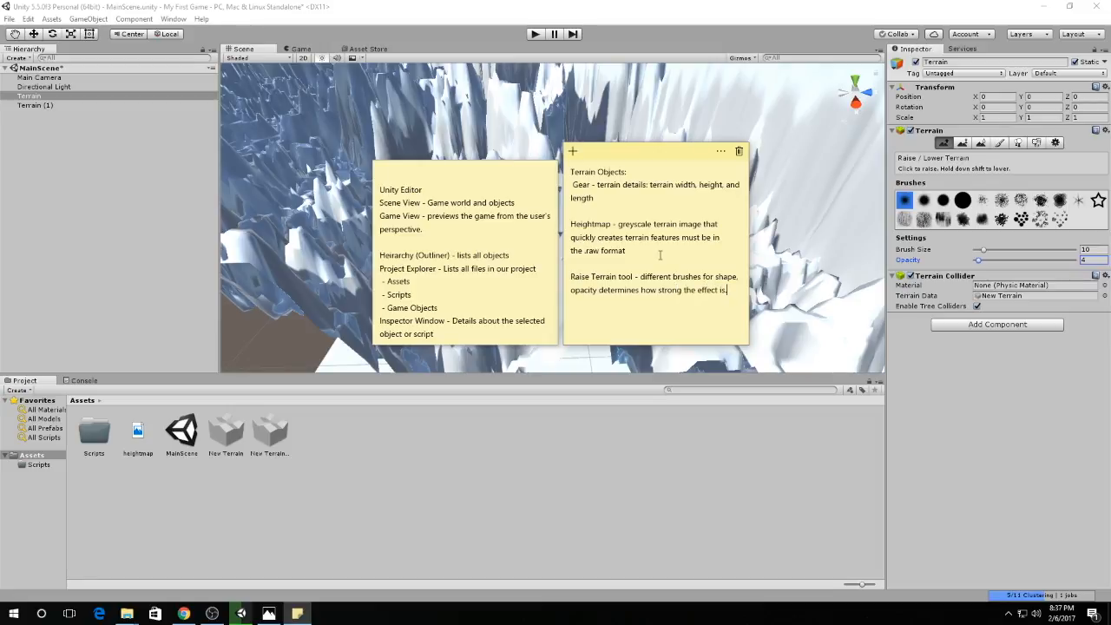
Return to Unity and set the Raise / Lower Terrain brush opacity to 12.
left_click(677, 27)
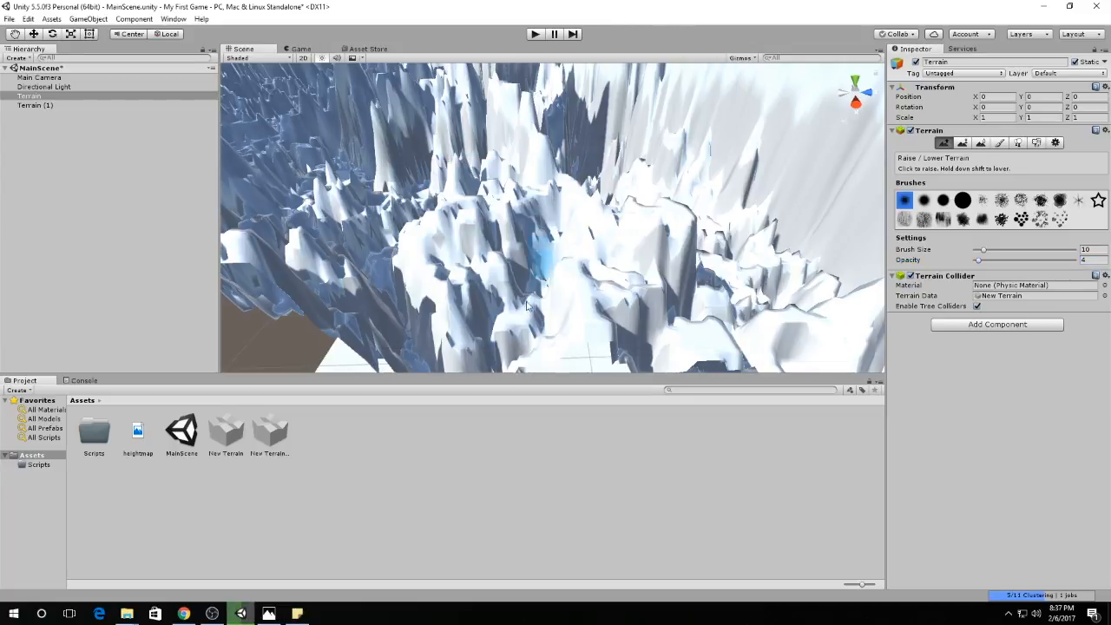
left_click_drag(980, 263, 988, 265)
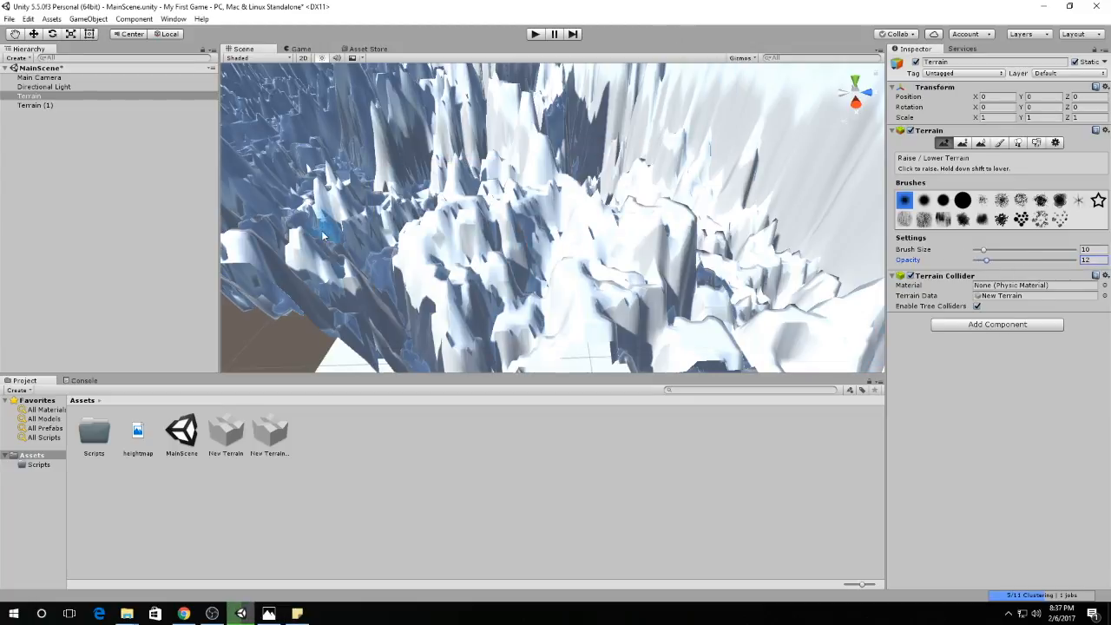
Raise the terrain among the central peaks with strokes of the Raise / Lower Terrain brush at size 10 and opacity 12.
left_click(425, 255)
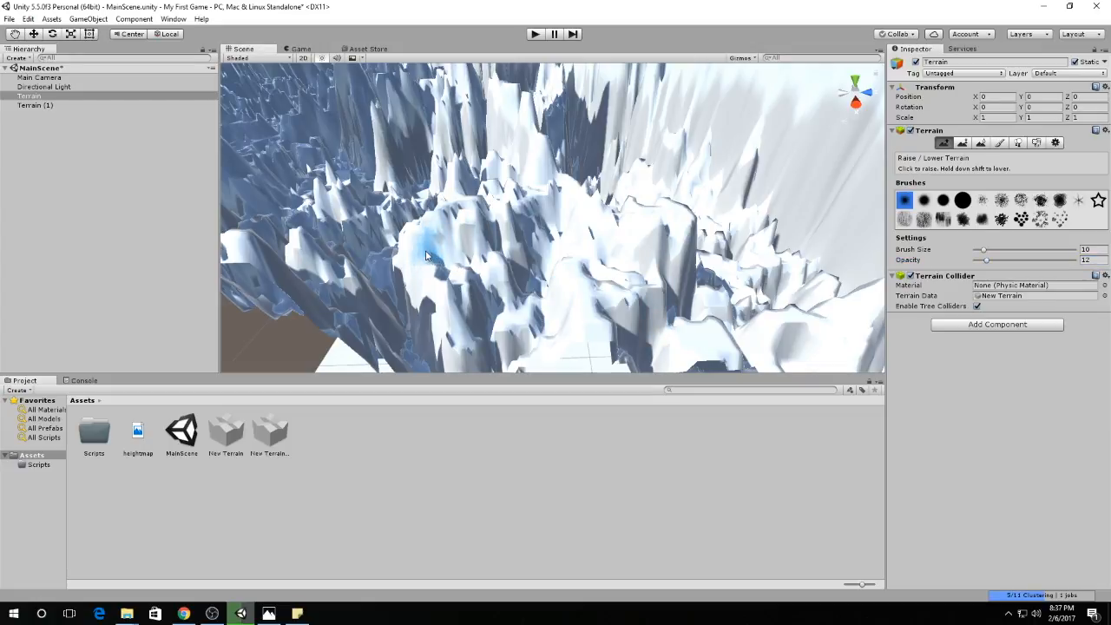
left_click_drag(426, 255, 482, 267)
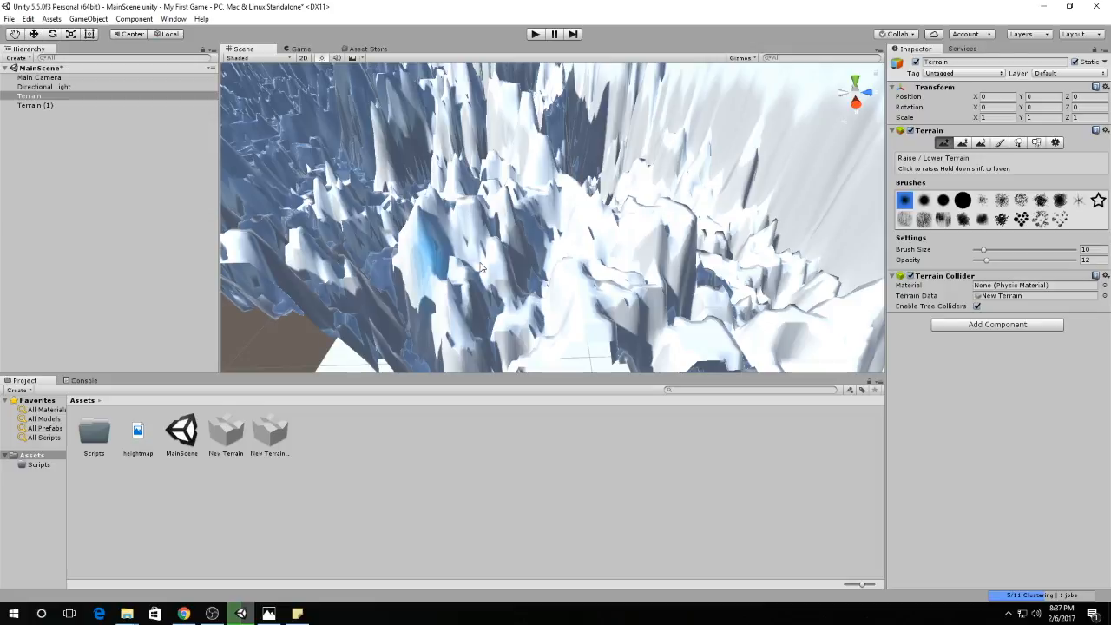
mouse_move(482, 268)
left_mouse_down()
mouse_move(627, 259)
mouse_move(572, 272)
mouse_move(605, 246)
mouse_move(595, 254)
left_mouse_up()
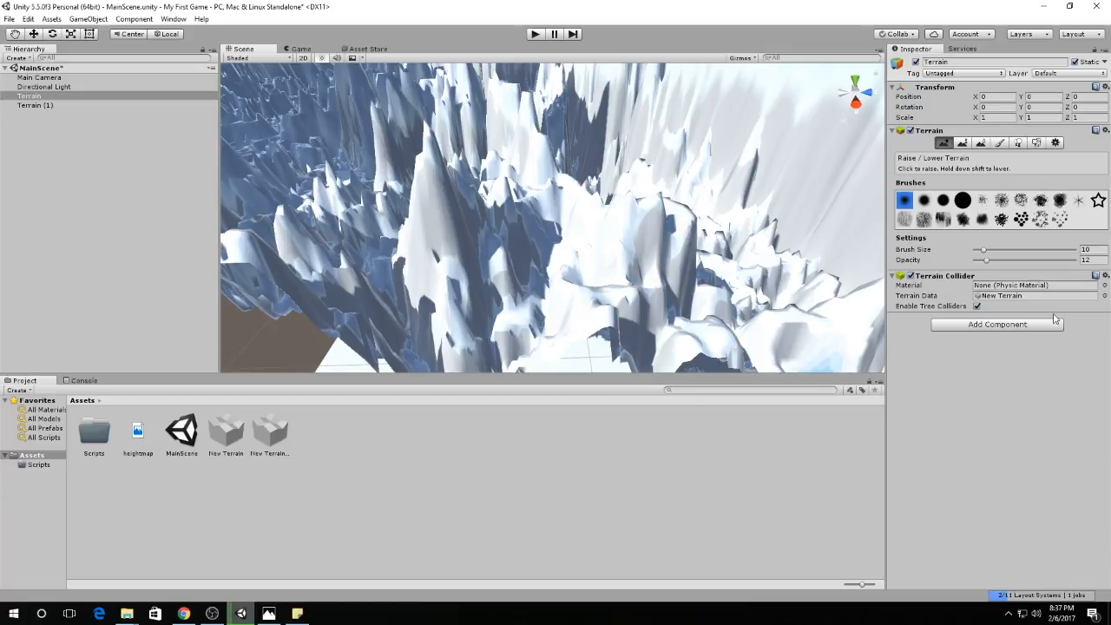
Activate the Paint Height tool, set its opacity to 10, and paint over the tall raised peak near the centre.
left_click(963, 142)
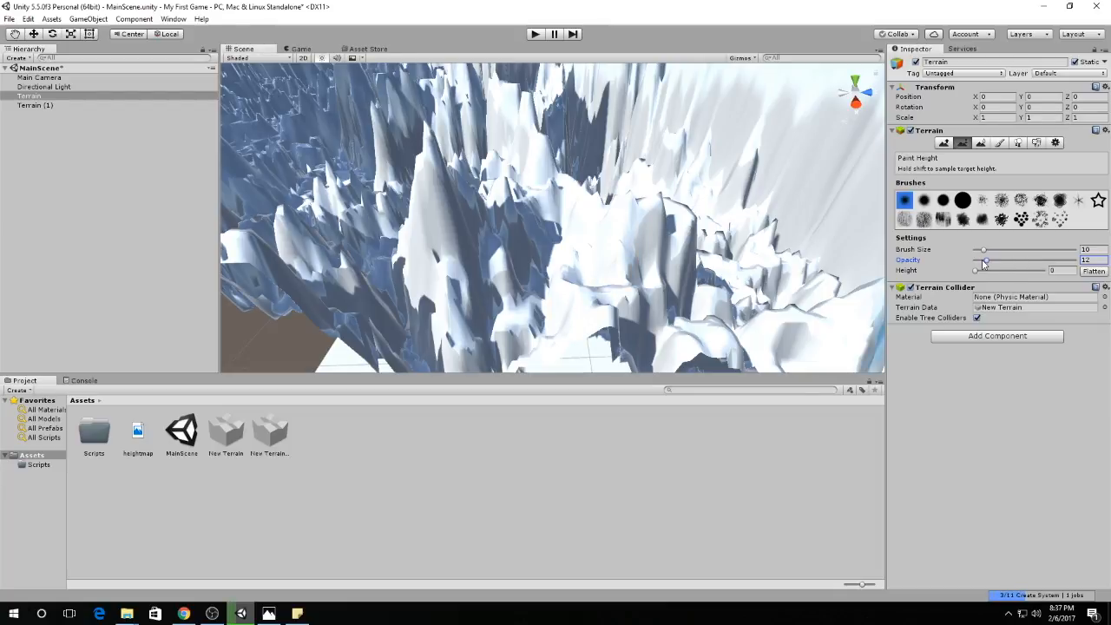
mouse_move(986, 261)
left_mouse_down()
mouse_move(978, 270)
mouse_move(996, 276)
left_mouse_up()
mouse_move(417, 208)
left_mouse_down()
mouse_move(532, 230)
mouse_move(668, 218)
mouse_move(456, 217)
mouse_move(487, 208)
mouse_move(426, 218)
mouse_move(501, 200)
mouse_move(517, 230)
mouse_move(450, 250)
mouse_move(522, 226)
mouse_move(420, 237)
mouse_move(451, 217)
mouse_move(412, 230)
mouse_move(451, 247)
mouse_move(460, 220)
mouse_move(474, 236)
mouse_move(512, 227)
mouse_move(529, 247)
mouse_move(454, 226)
mouse_move(449, 236)
mouse_move(484, 261)
mouse_move(486, 243)
left_mouse_up()
Set the Paint Height target height to 49.1 and paint across the central peaks.
left_click_drag(993, 271, 1031, 271)
left_click(807, 265)
mouse_move(587, 224)
left_mouse_down()
mouse_move(521, 246)
mouse_move(454, 221)
mouse_move(484, 248)
mouse_move(491, 207)
mouse_move(473, 193)
mouse_move(486, 221)
mouse_move(465, 243)
mouse_move(426, 246)
mouse_move(436, 217)
mouse_move(395, 204)
mouse_move(460, 227)
mouse_move(514, 194)
mouse_move(496, 199)
mouse_move(464, 248)
mouse_move(473, 194)
mouse_move(417, 243)
mouse_move(456, 238)
mouse_move(465, 221)
mouse_move(441, 251)
left_mouse_up()
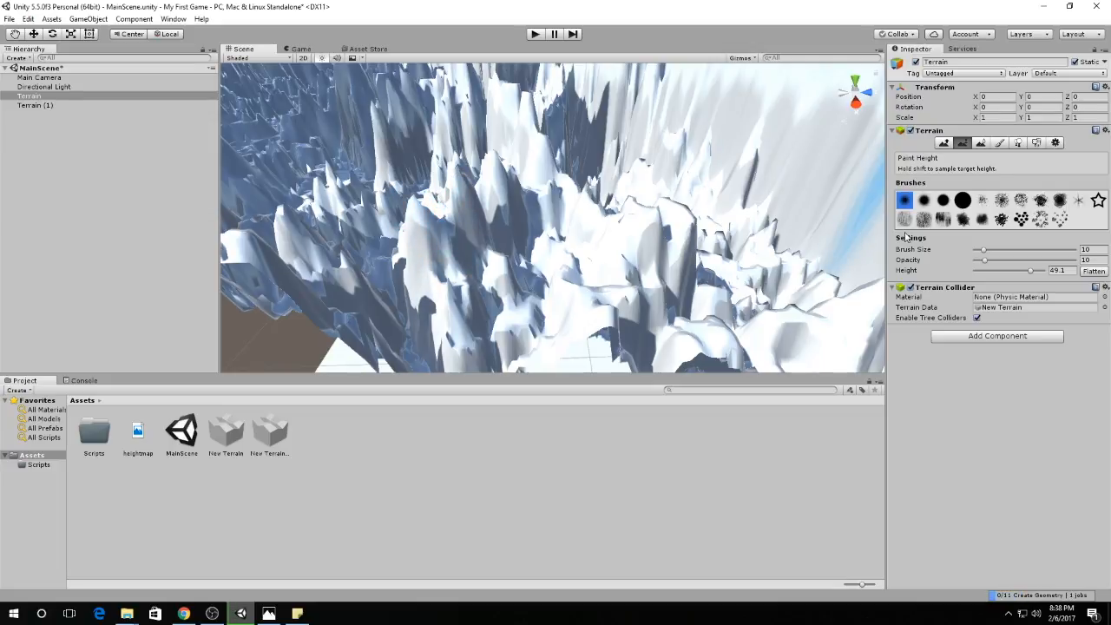
Switch to Sticky Notes and add "Paint Height tool - raises or lowers to a specific height" below the Raise Terrain entry.
left_click(296, 614)
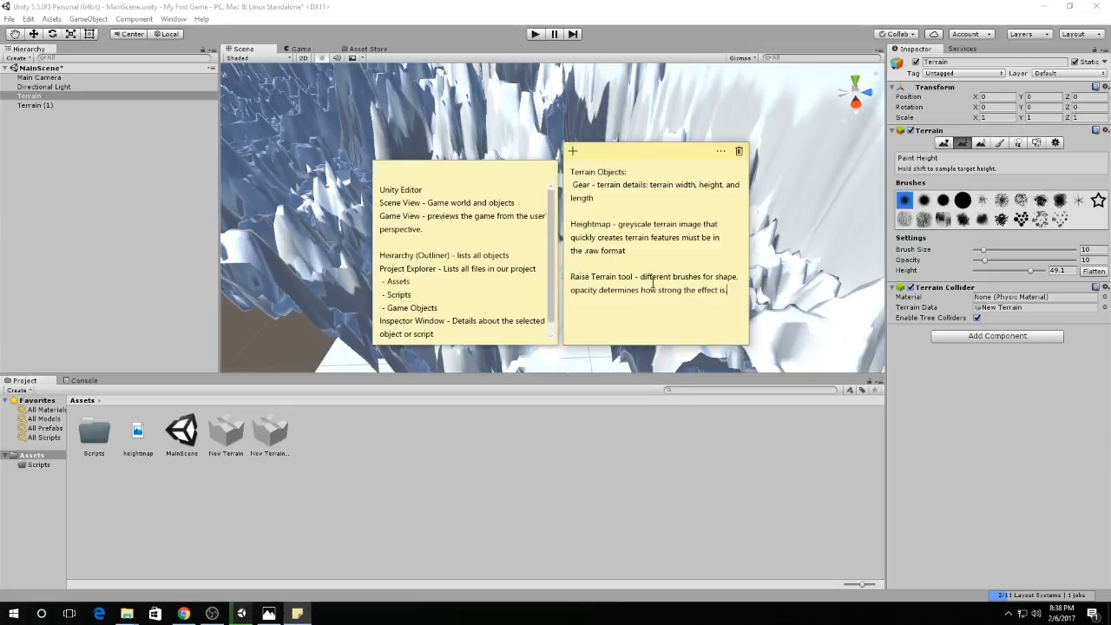
type("Oai")
key("BackSpace")
key("BackSpace")
key("BackSpace")
type("Paint ")
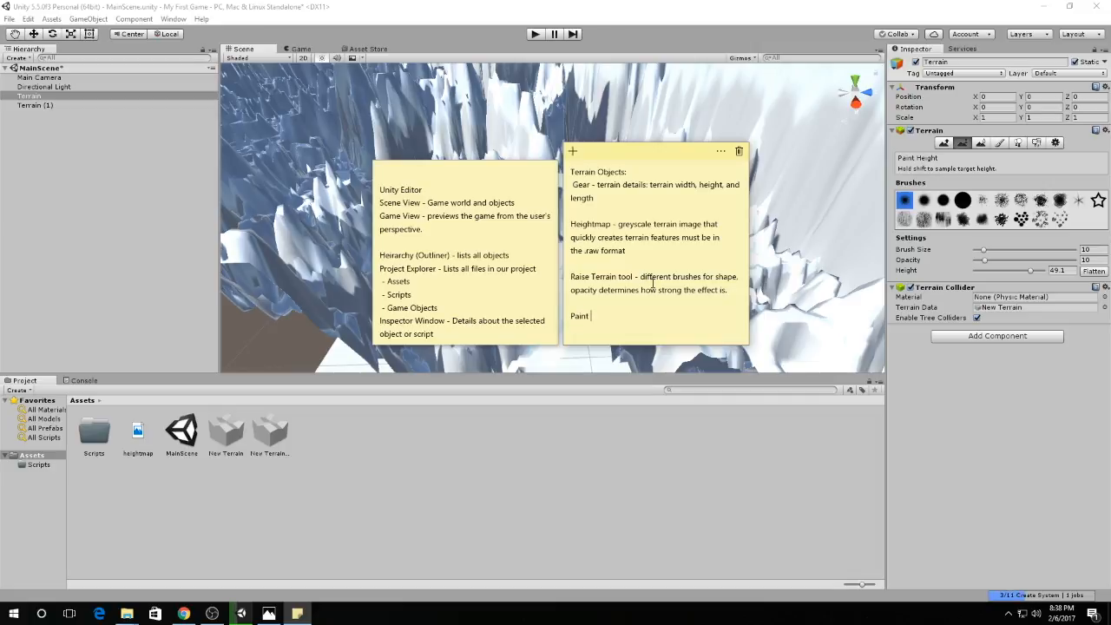
type("Height tool - raises or lowers to a specific height")
key("Return")
key("Return")
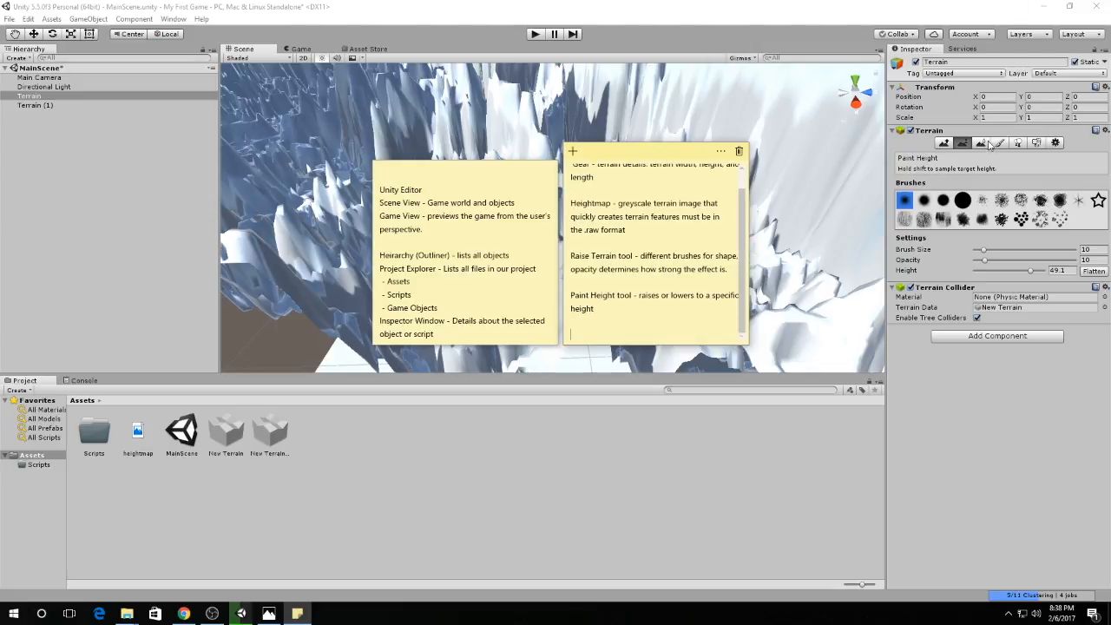
Return to Unity and soften the jagged central peak using the Smooth Height tool with brush size 10 and opacity 10.
left_click(964, 143)
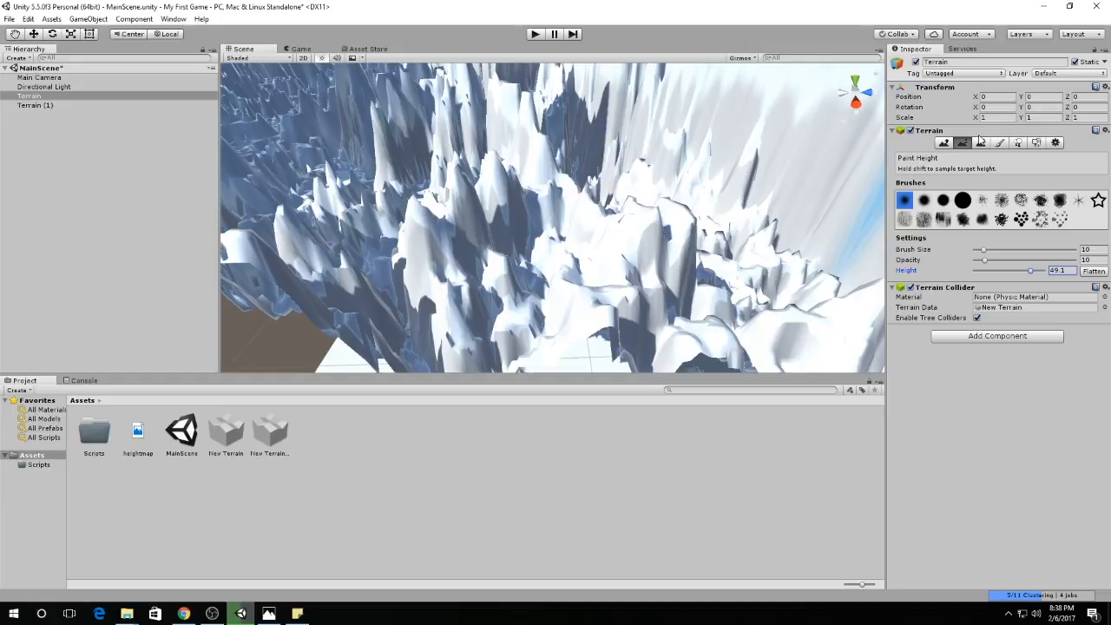
left_click(981, 143)
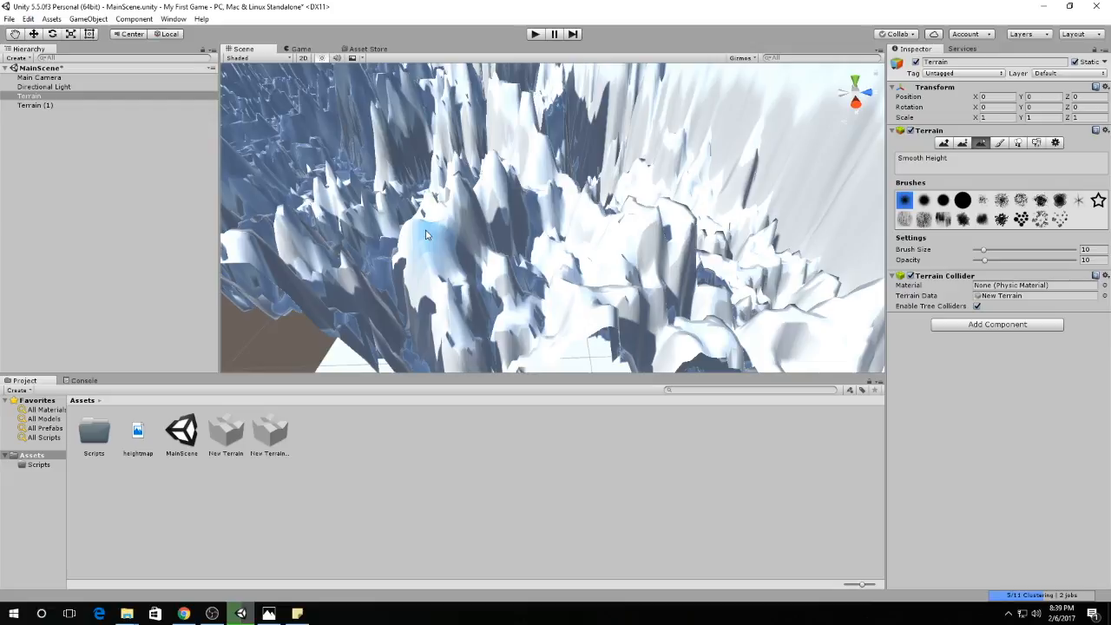
left_click_drag(426, 235, 442, 248)
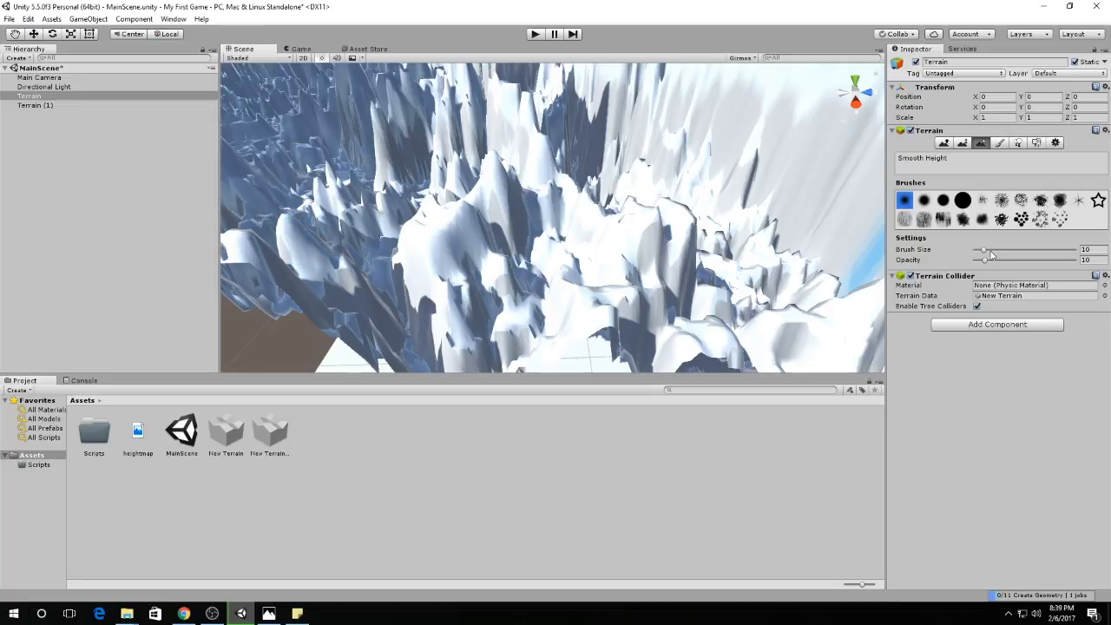
Switch to Sticky Notes and add "Smooth height tool - evens out heights, smooths peaks" below the Paint Height entry.
left_click(297, 614)
type("Sm")
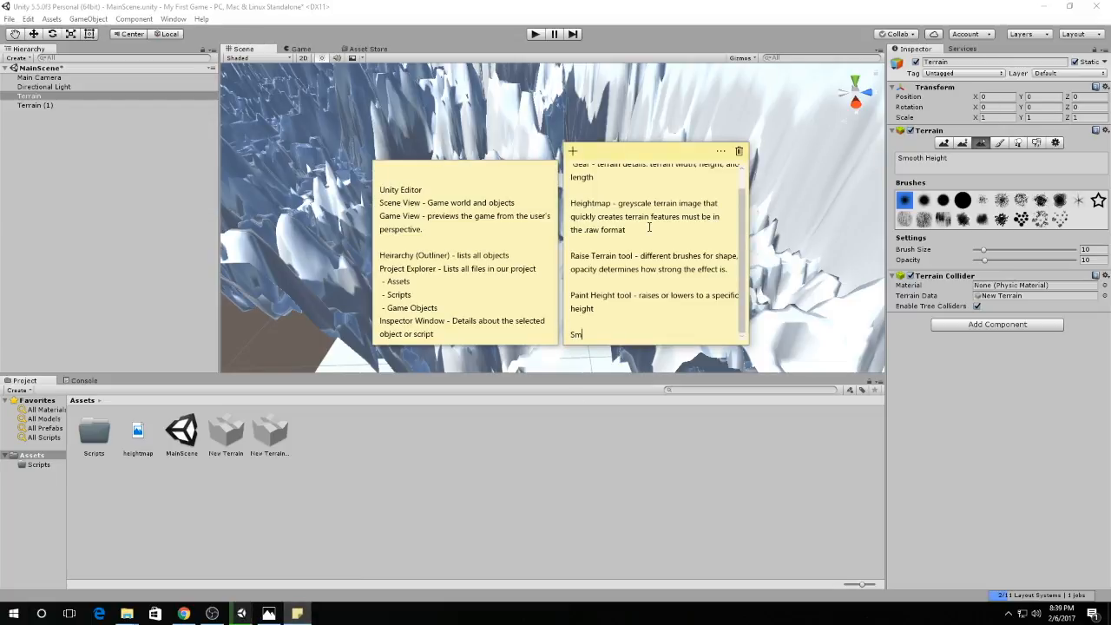
type("ooth height tool - evens out height")
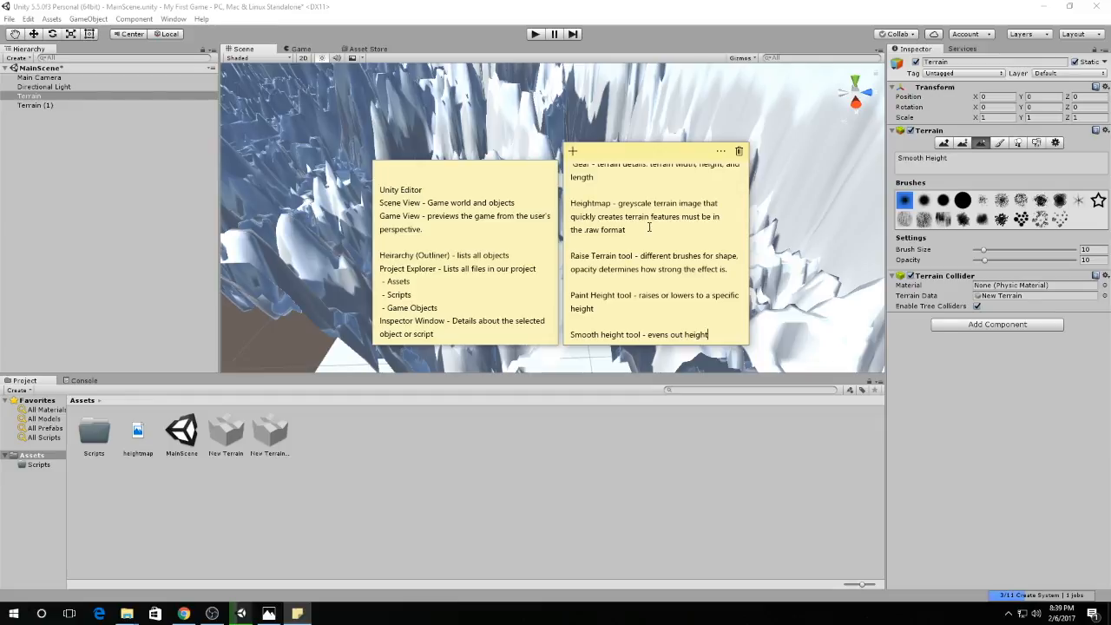
type("s, smooth")
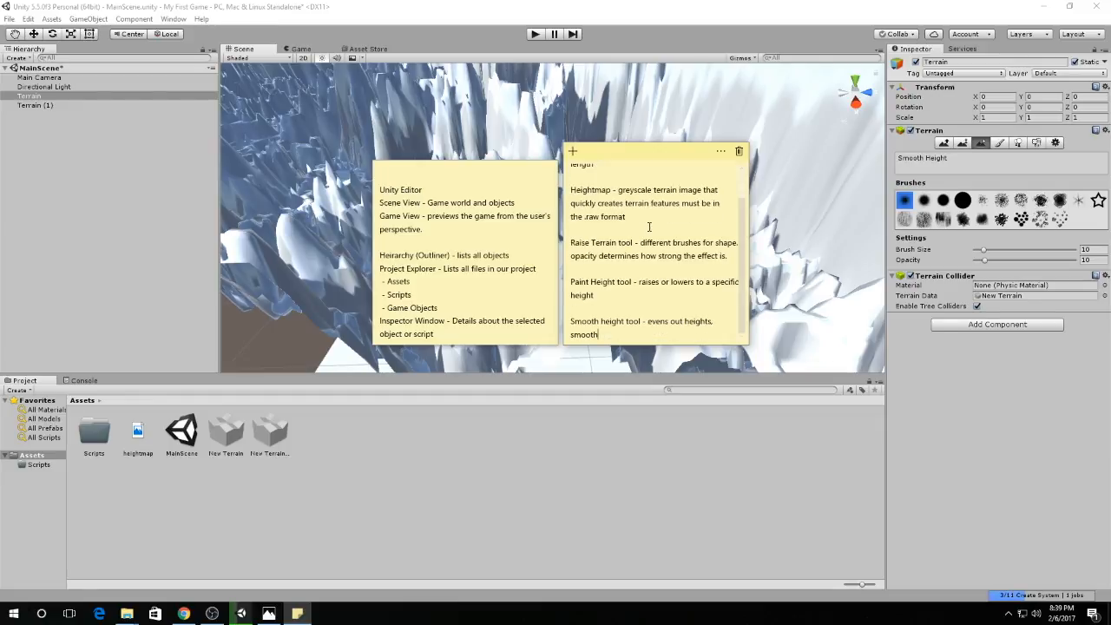
type("s peaks")
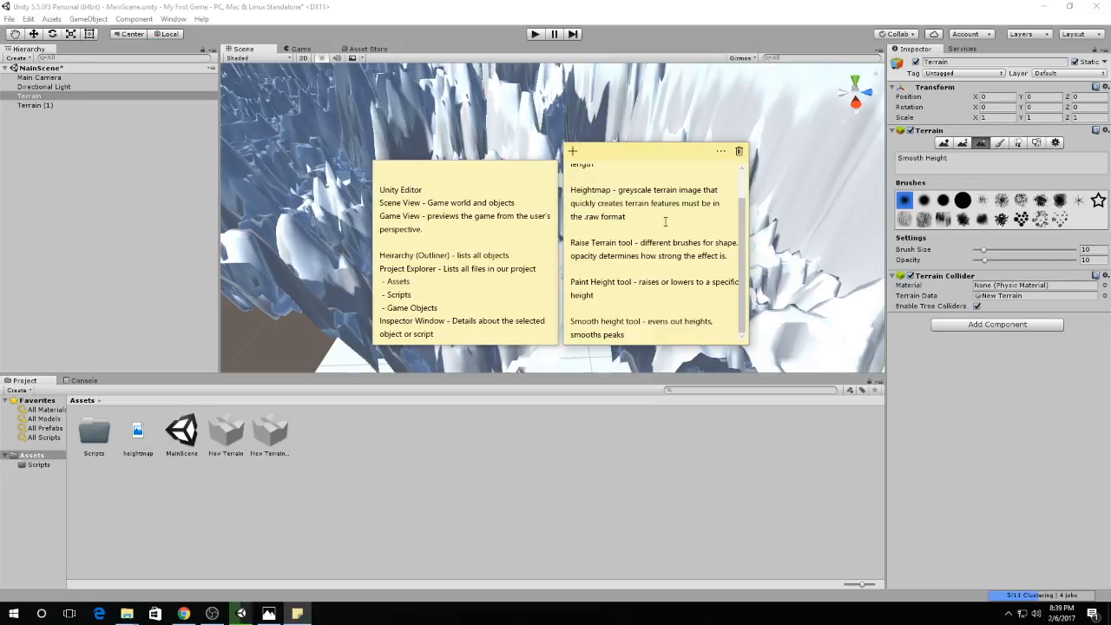
Return to Unity, activate the Paint Texture tool for the terrain, and look at its texture editing options.
left_click(825, 245)
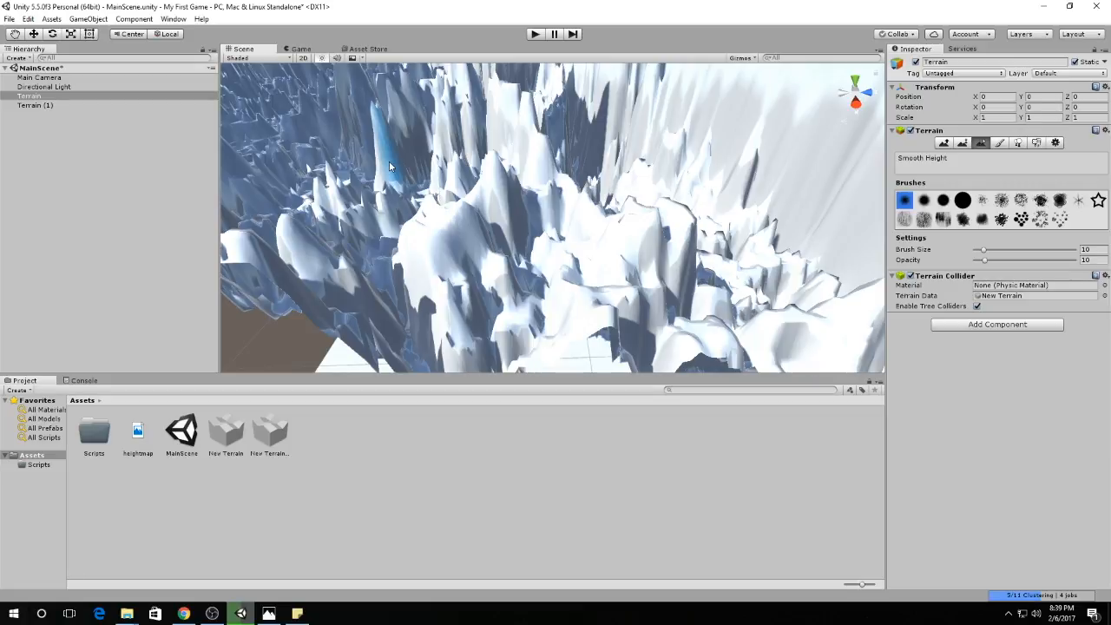
scroll(596, 161, "down", 3)
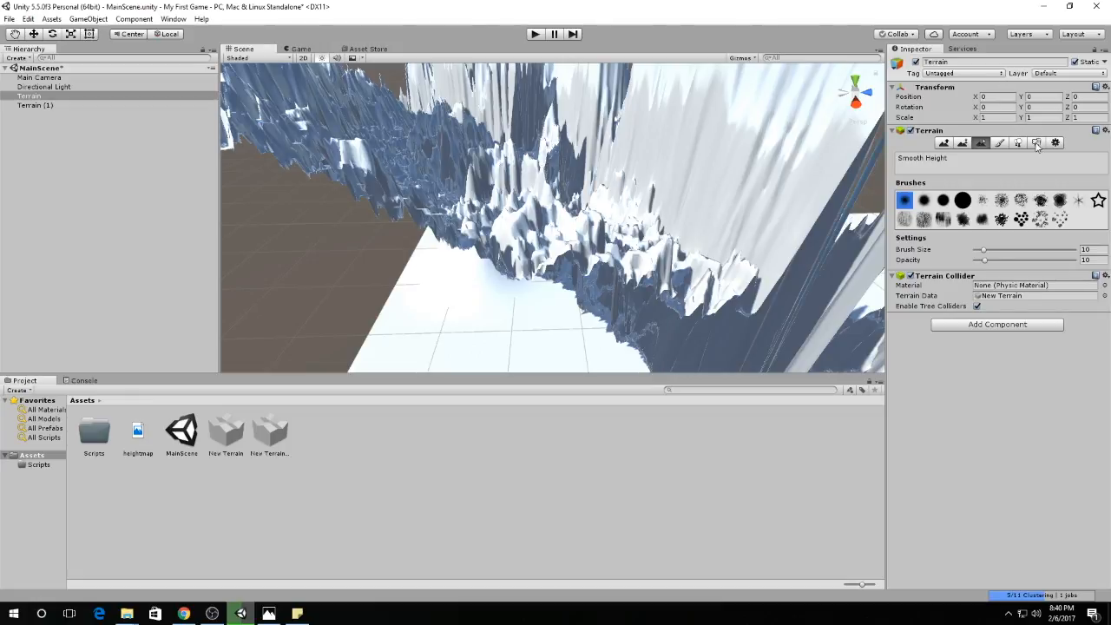
left_click(1000, 143)
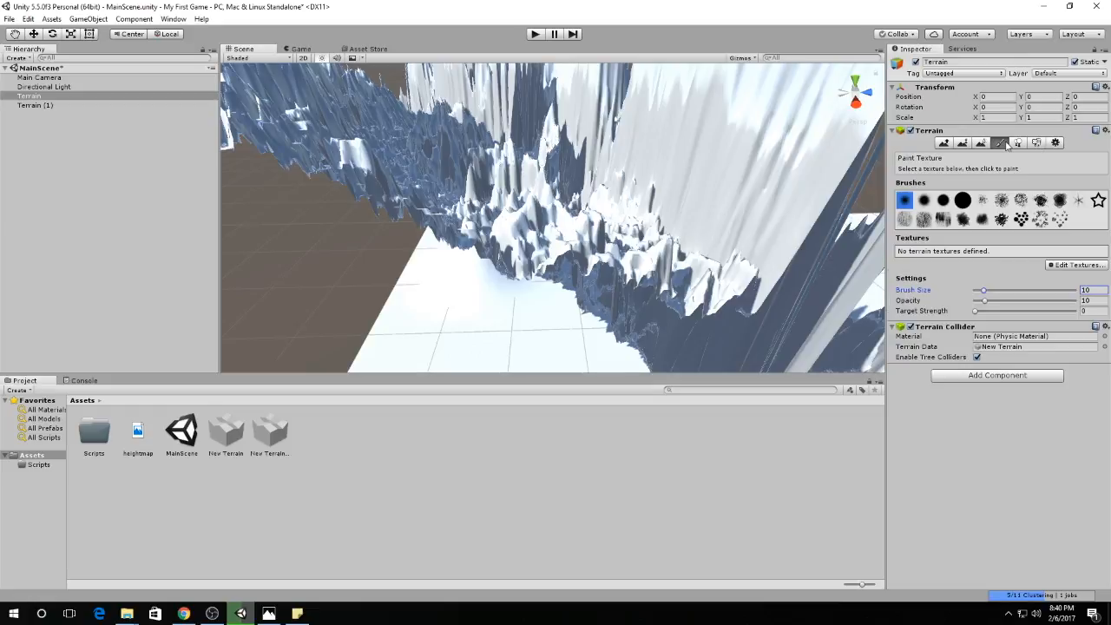
left_click(1081, 264)
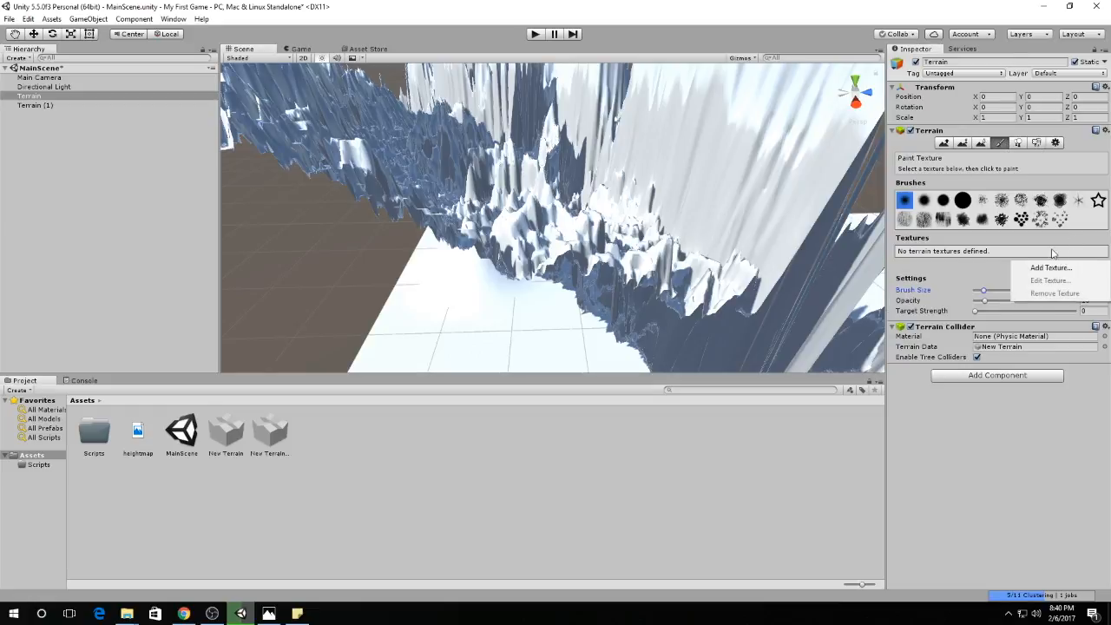
left_click(960, 273)
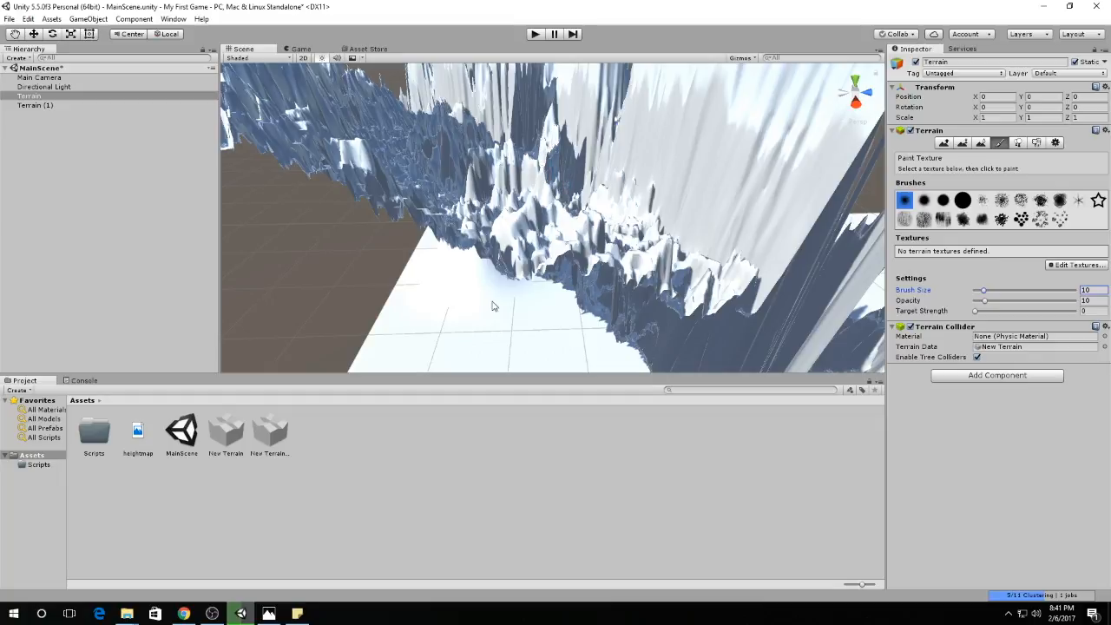
scroll(567, 218, "down", 3)
scroll(569, 227, "down", 5)
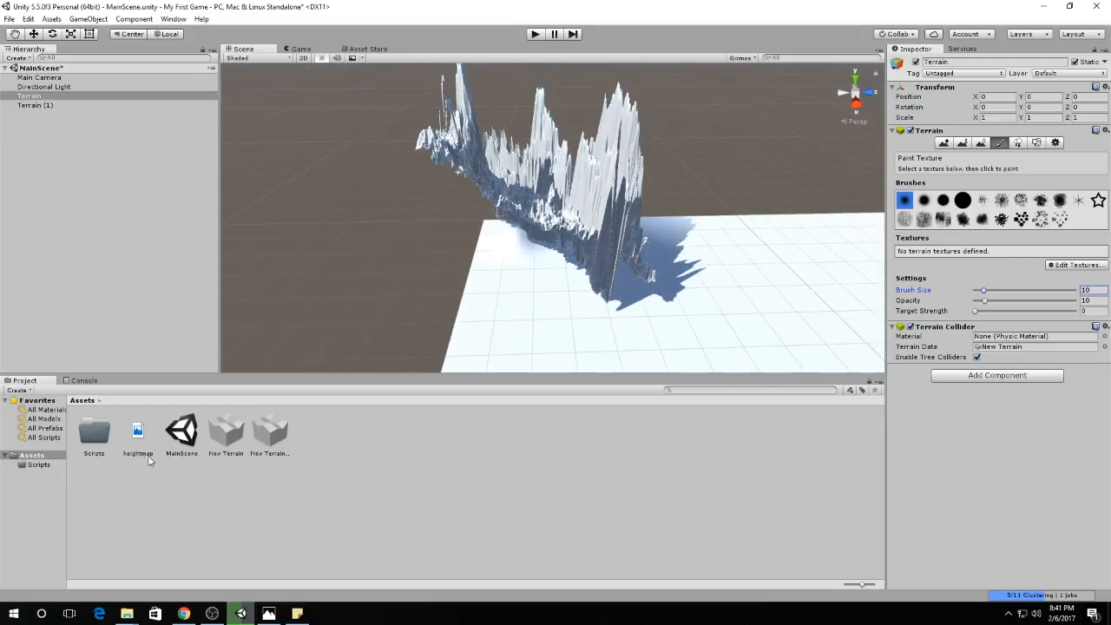
scroll(503, 192, "up", 10)
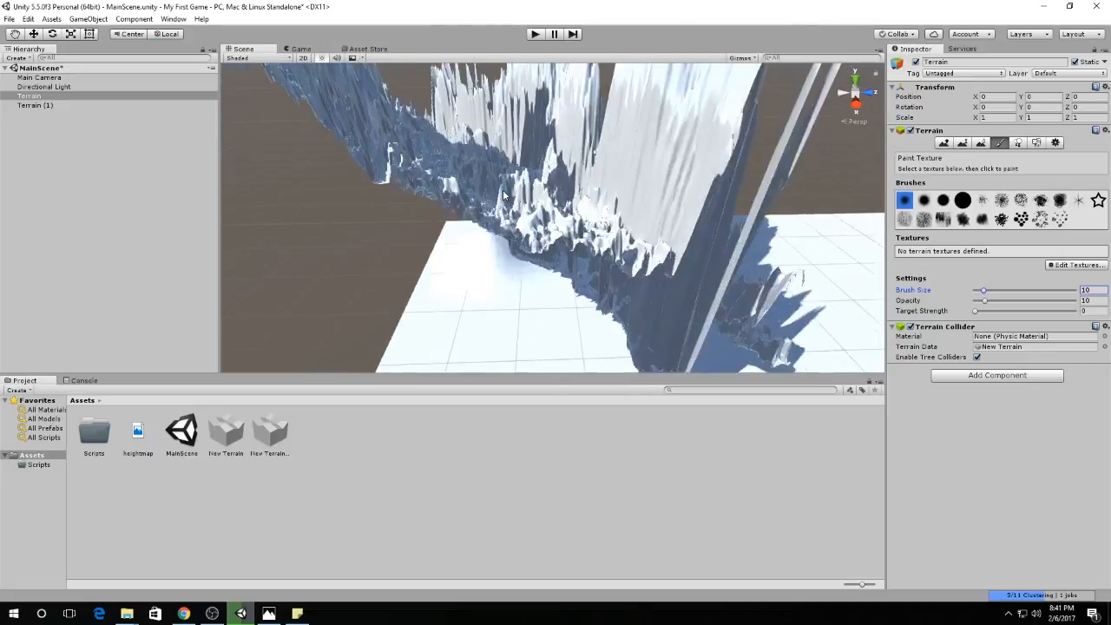